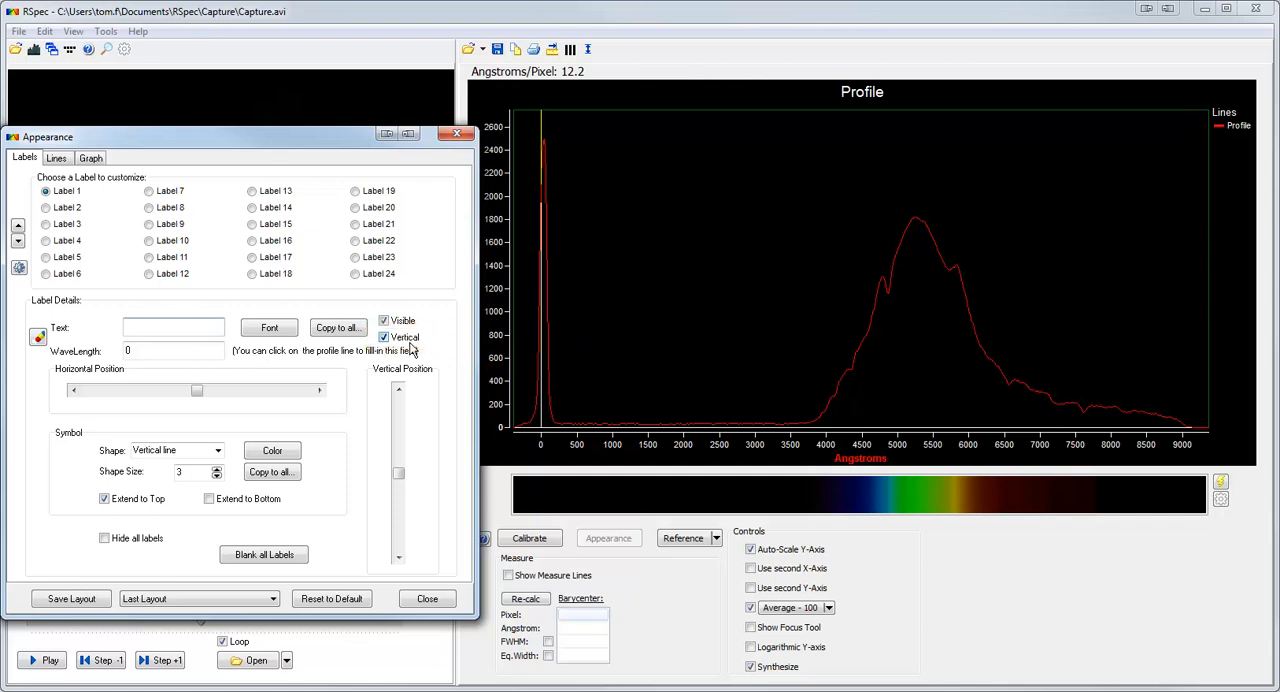
Copy Label 1's font, color and symbol format to all labels.
click(348, 330)
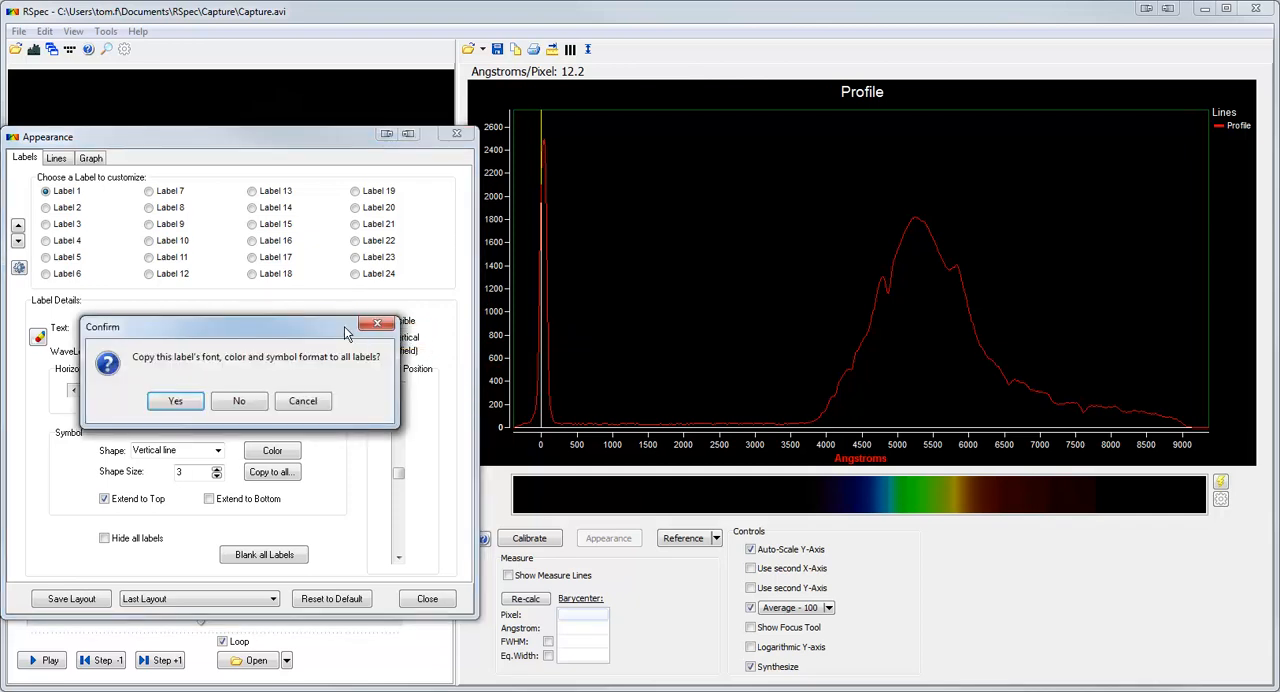
click(178, 402)
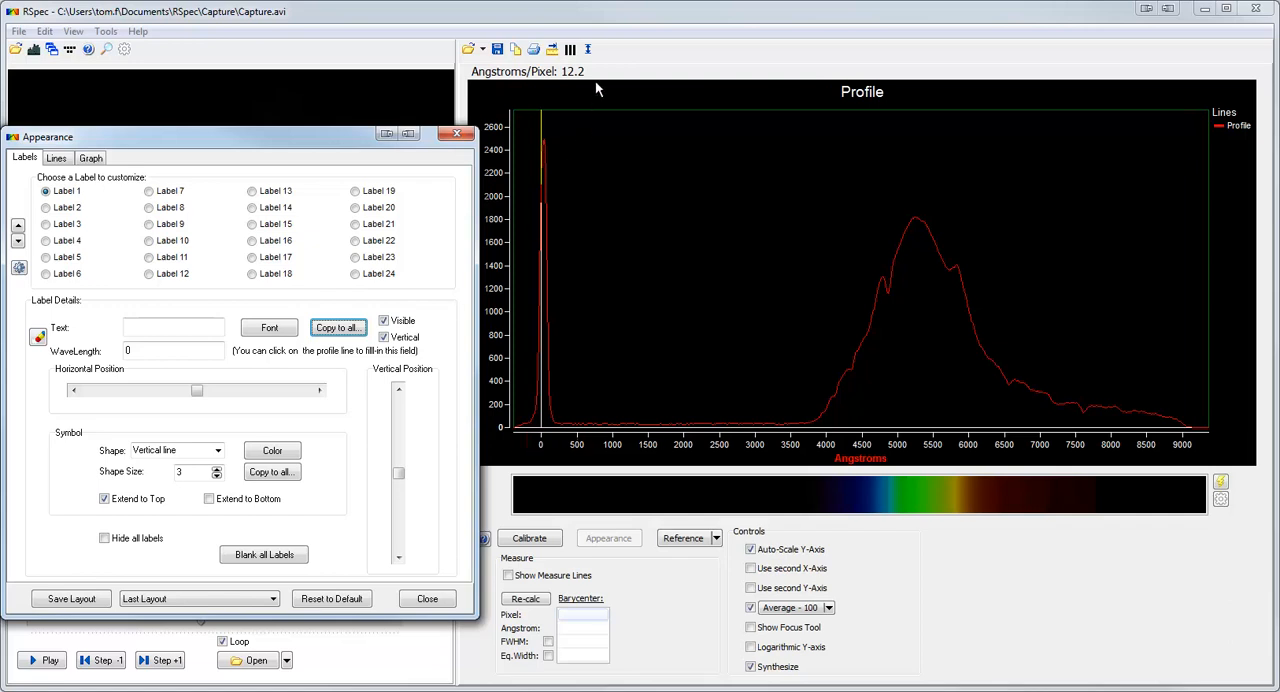
Open the element line library, overlay the Hydrogen Balmer lines on the profile, and turn the overlay off again.
click(587, 49)
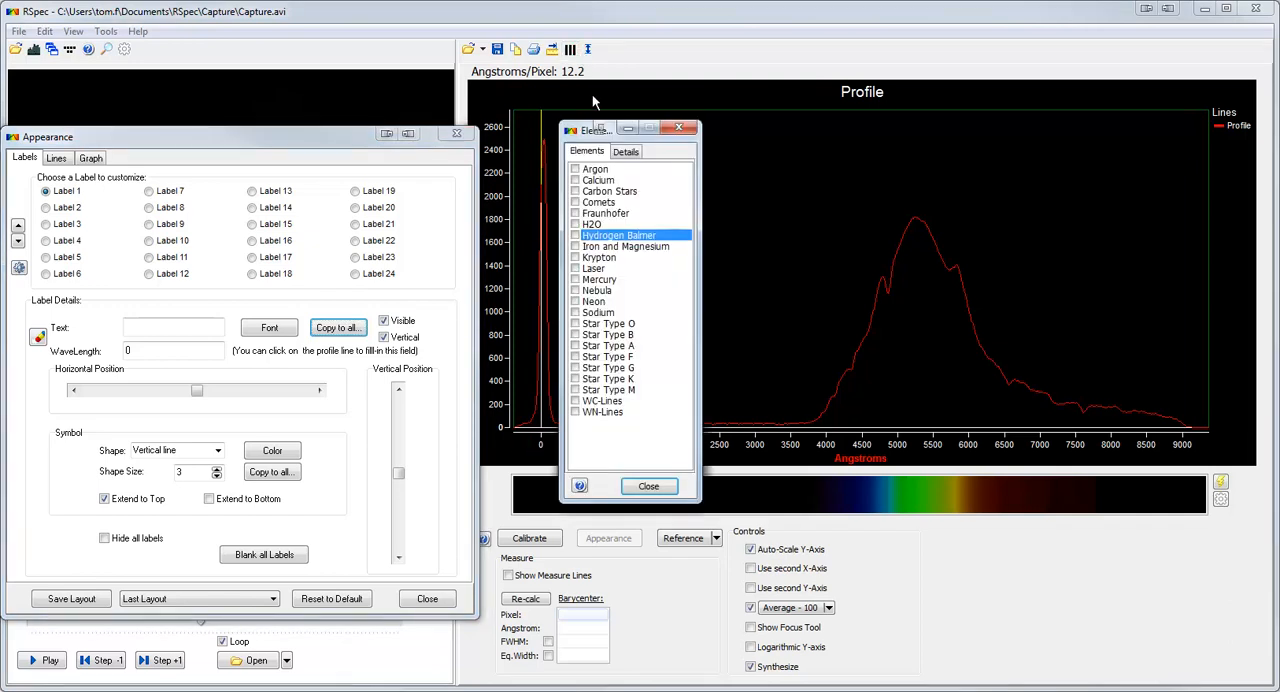
click(576, 236)
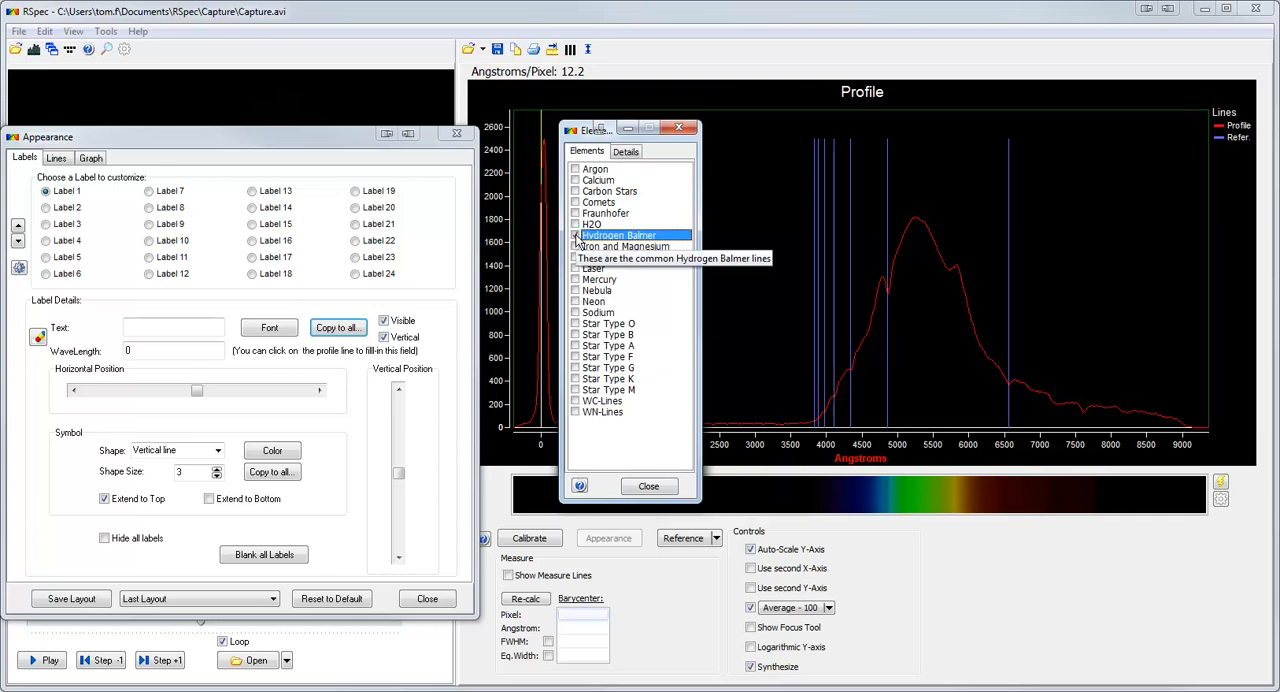
click(576, 236)
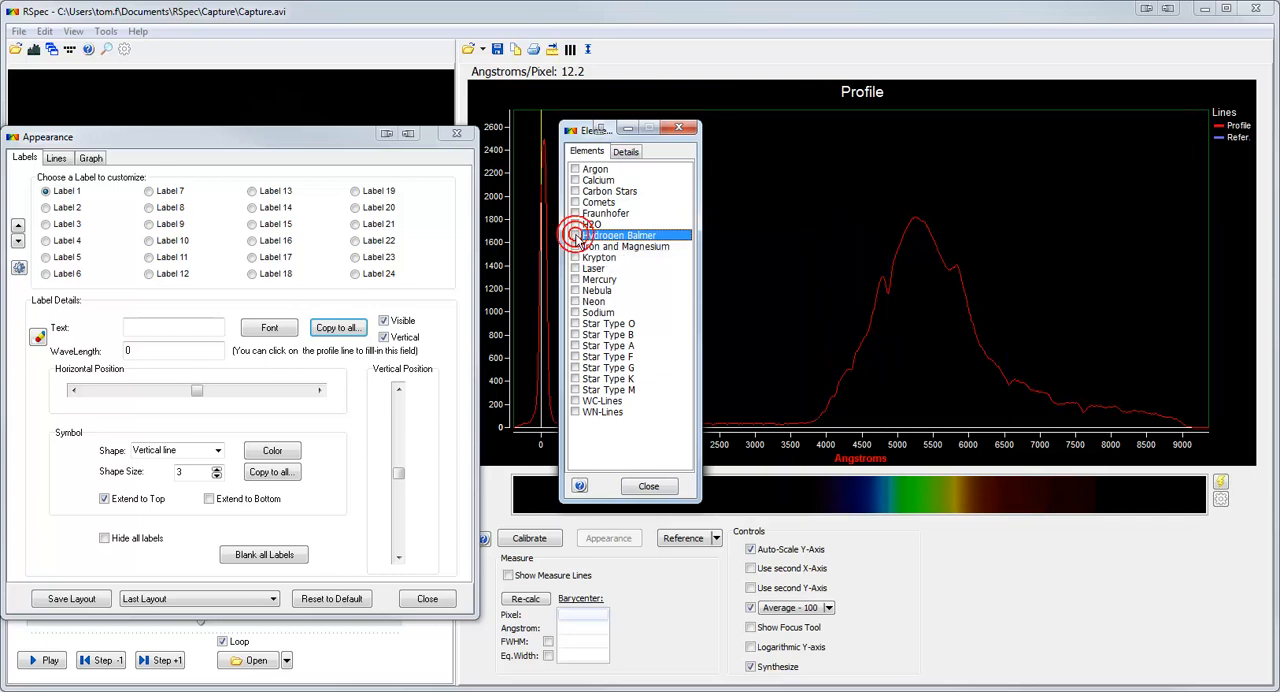
Set the Hydrogen Balmer detail export to automatically advance to the next label on the Appearance screen.
click(628, 153)
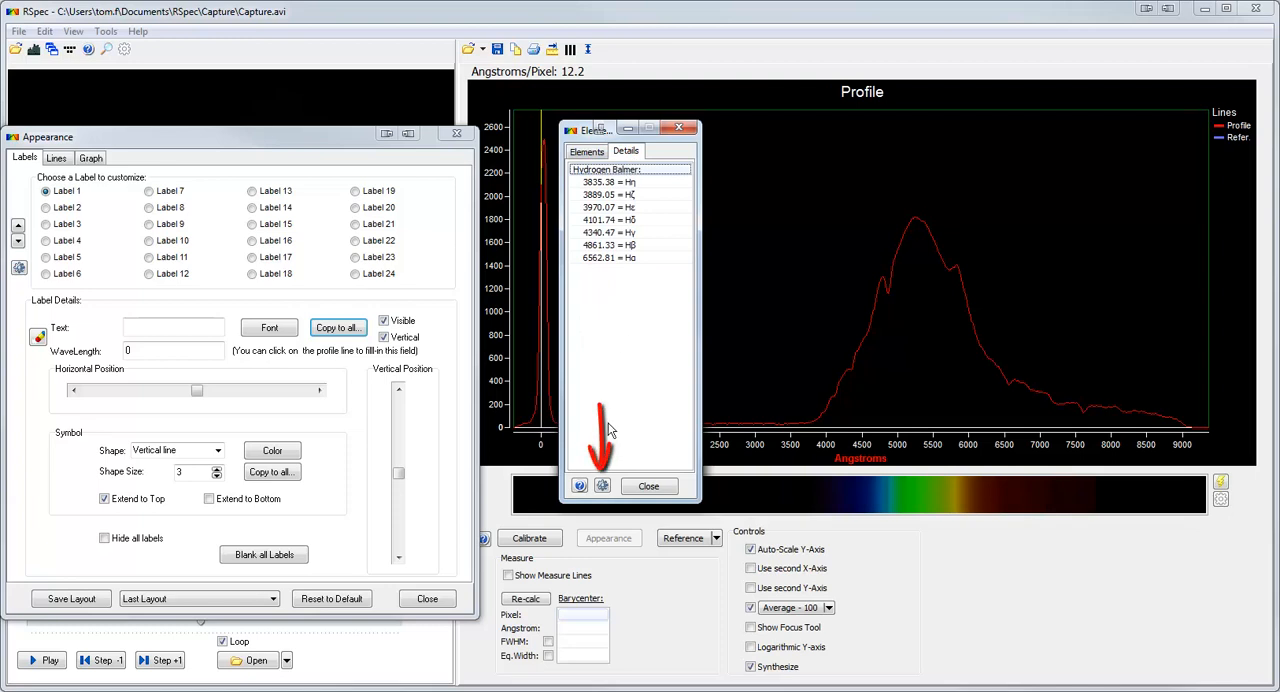
click(602, 487)
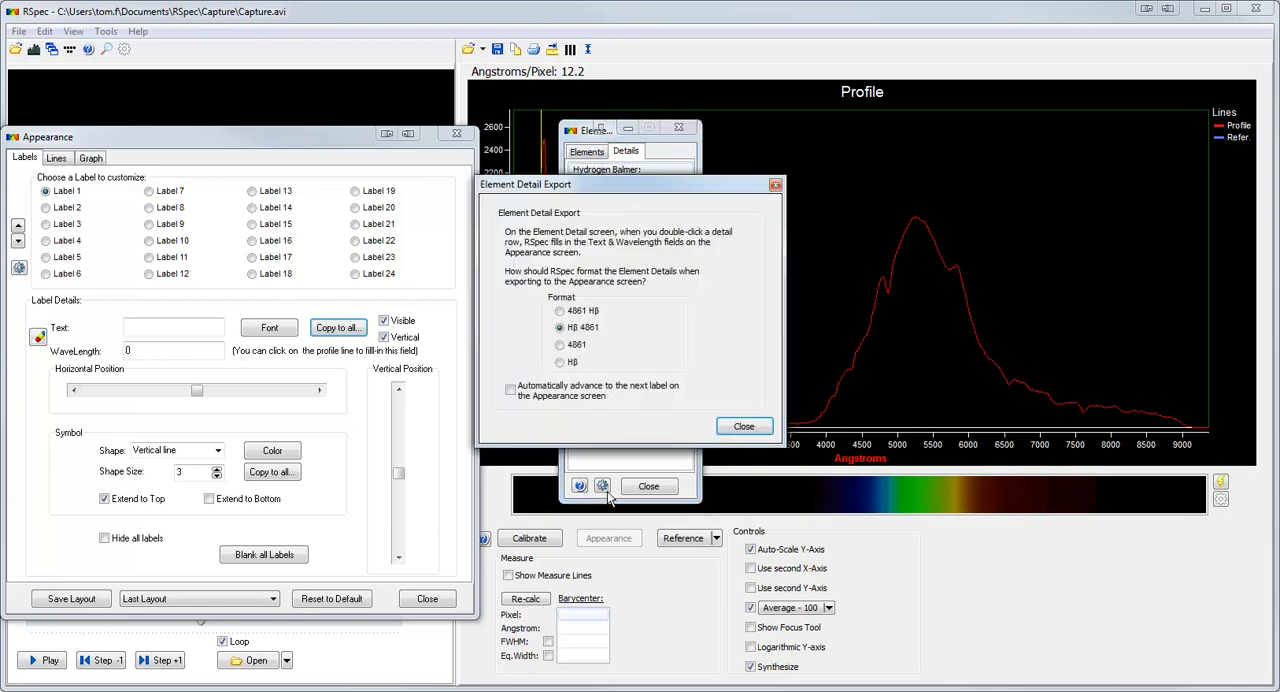
click(512, 392)
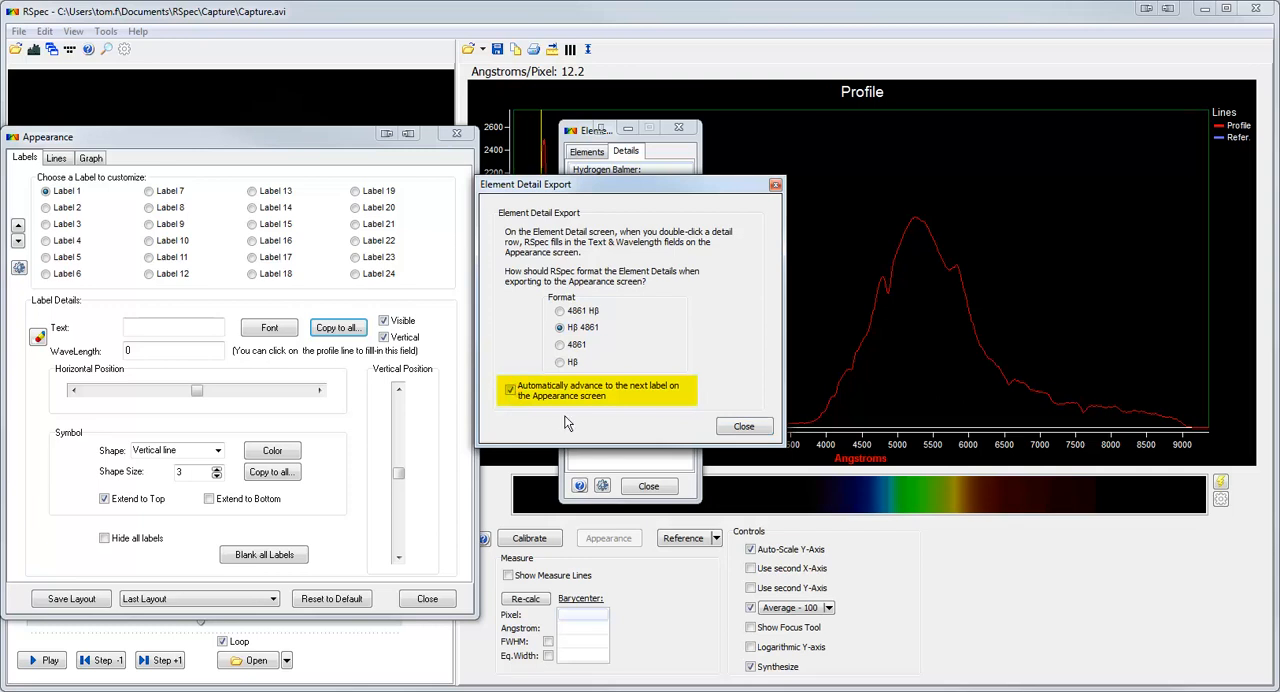
click(735, 426)
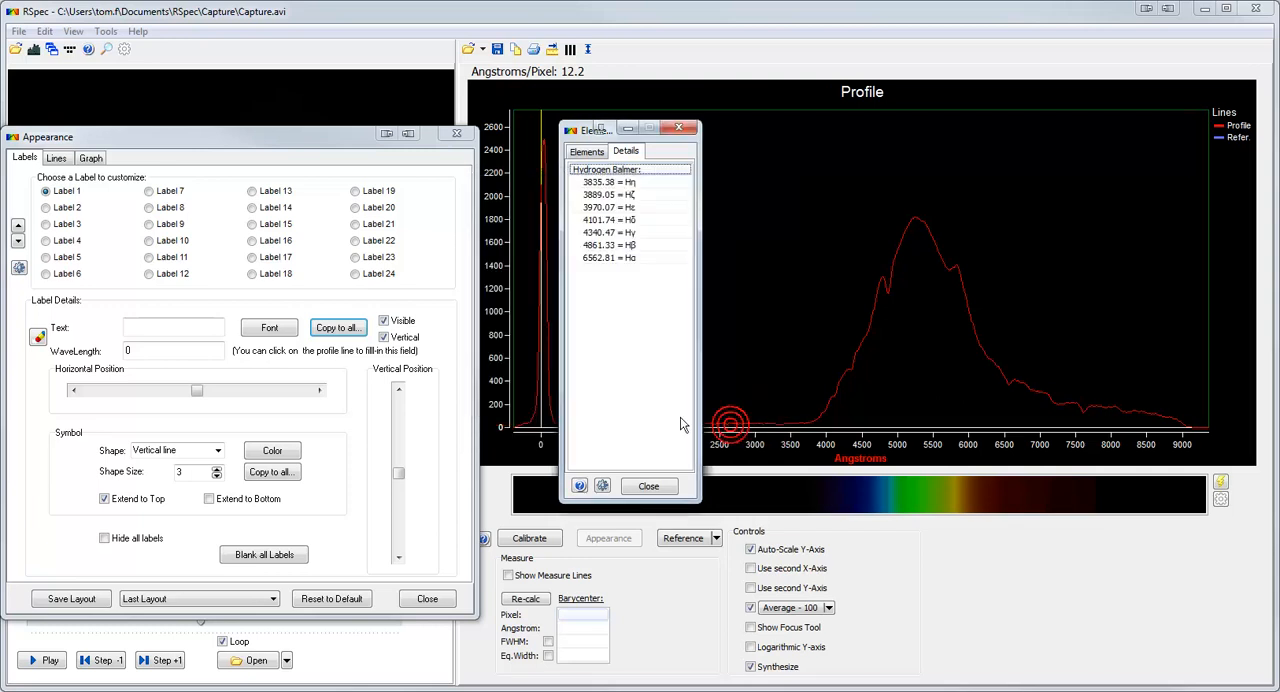
Add profile labels for the Hydrogen Balmer lines Hα 6563, Hβ 4861, Hγ 4340, Hδ 4102 and Hε 3970 from the element details.
click(613, 259)
double_click(612, 259)
double_click(604, 246)
double_click(605, 233)
double_click(606, 221)
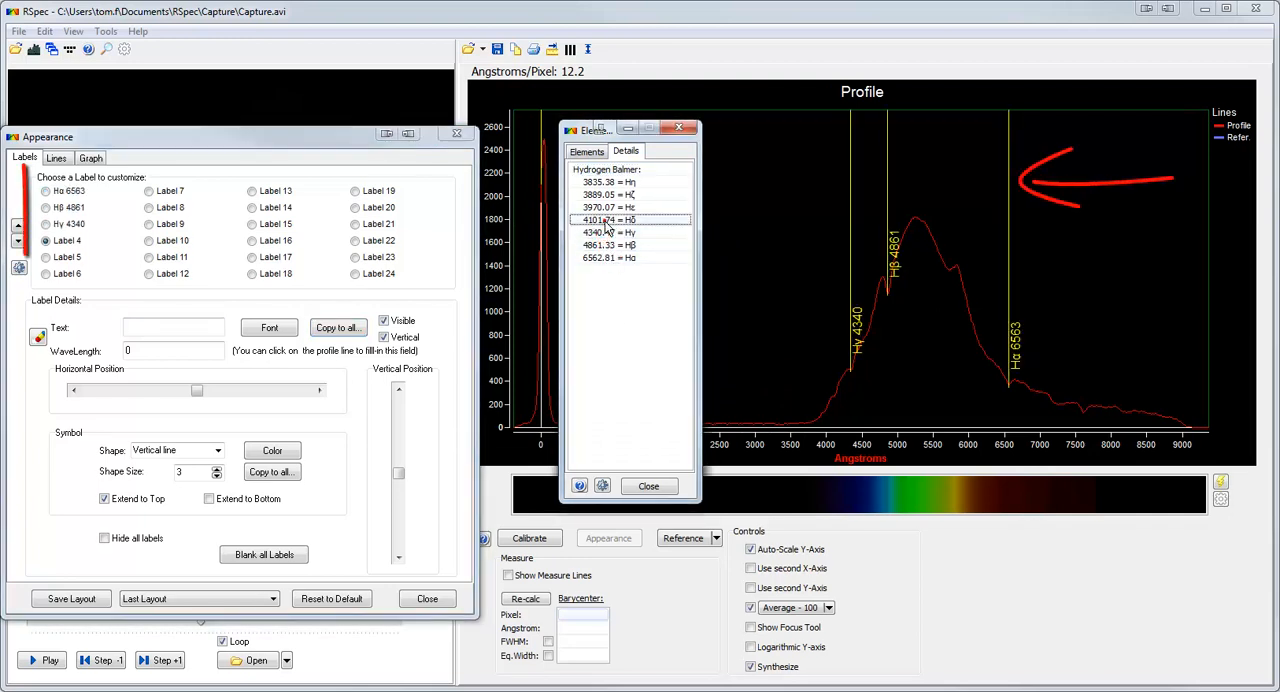
double_click(605, 208)
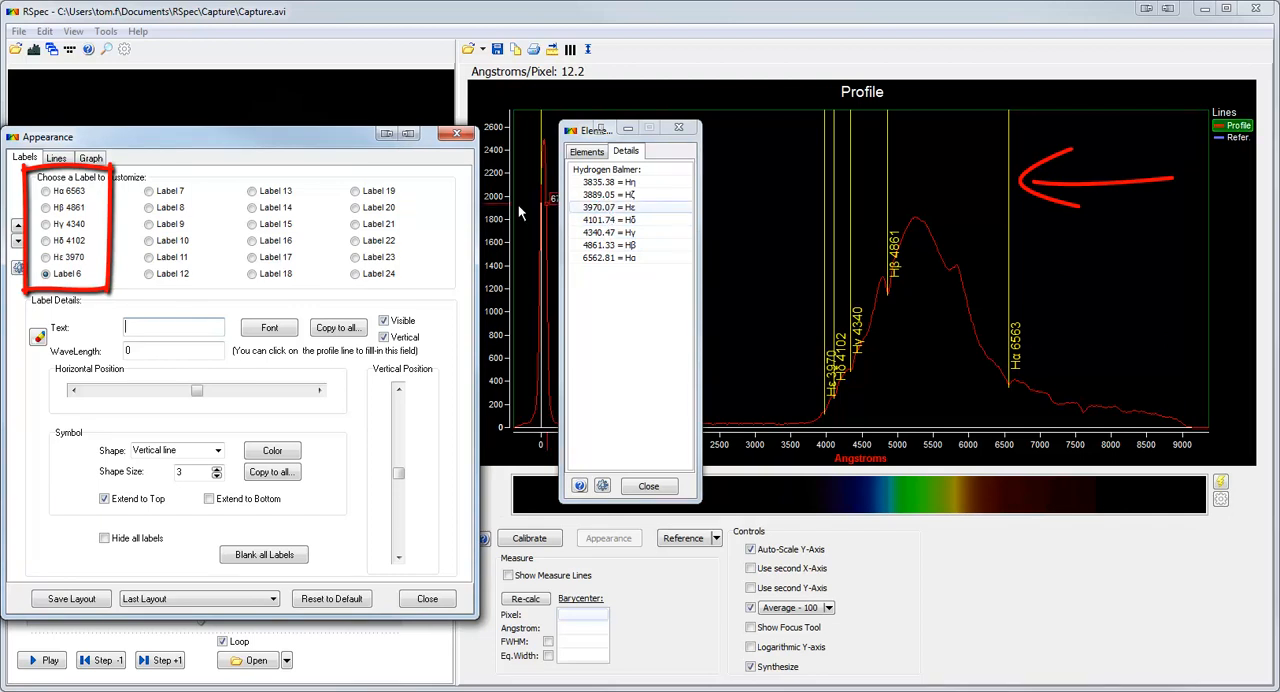
Raise the Hα 6563 label along its line, trying horizontal text before restoring vertical text, and close the label settings.
click(77, 196)
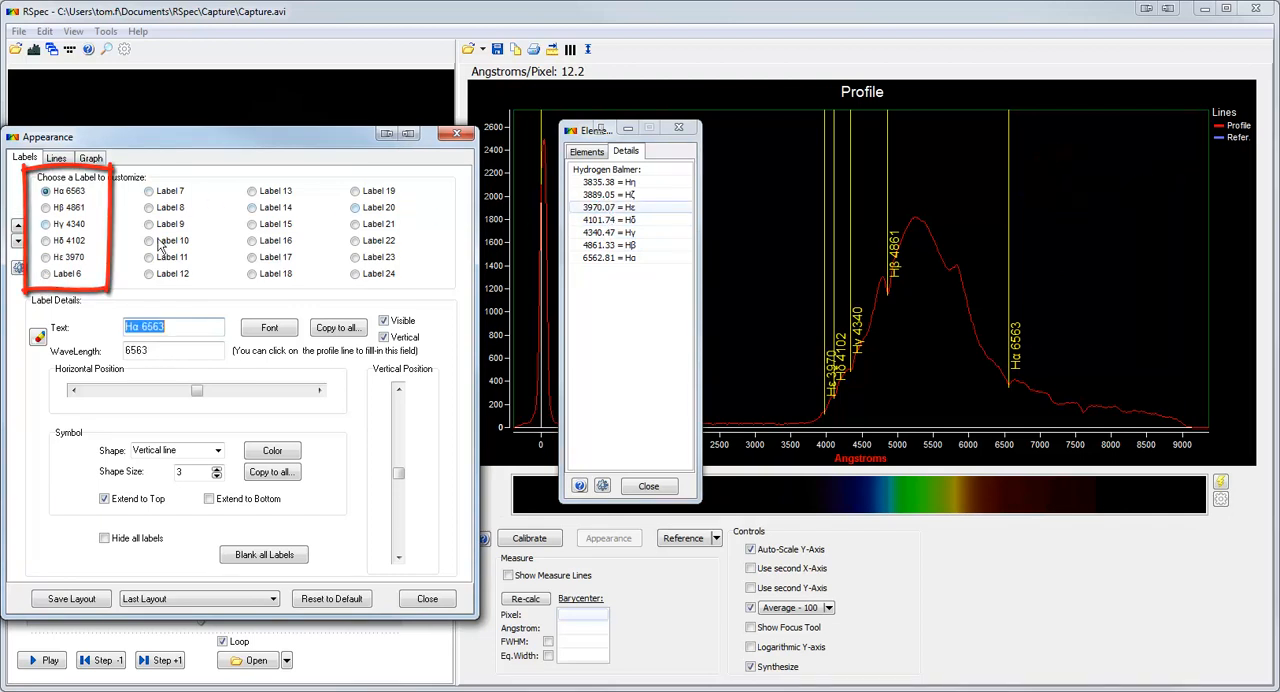
drag(397, 474, 400, 435)
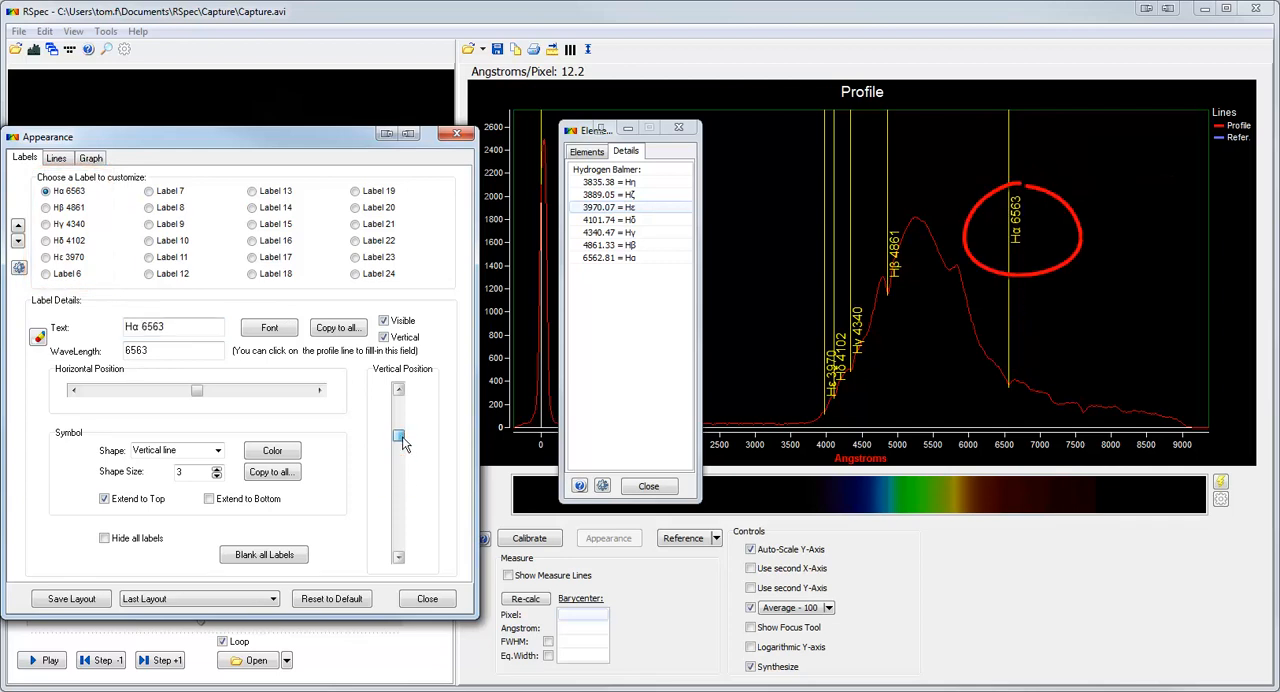
click(384, 337)
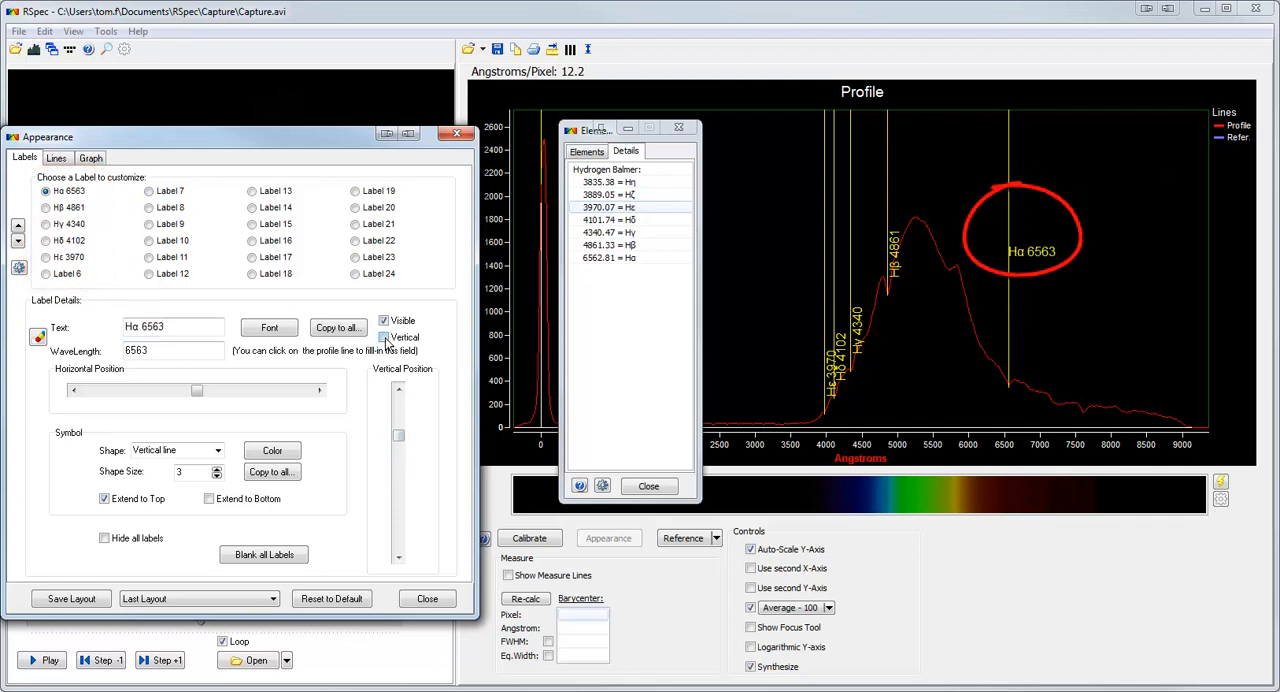
click(385, 338)
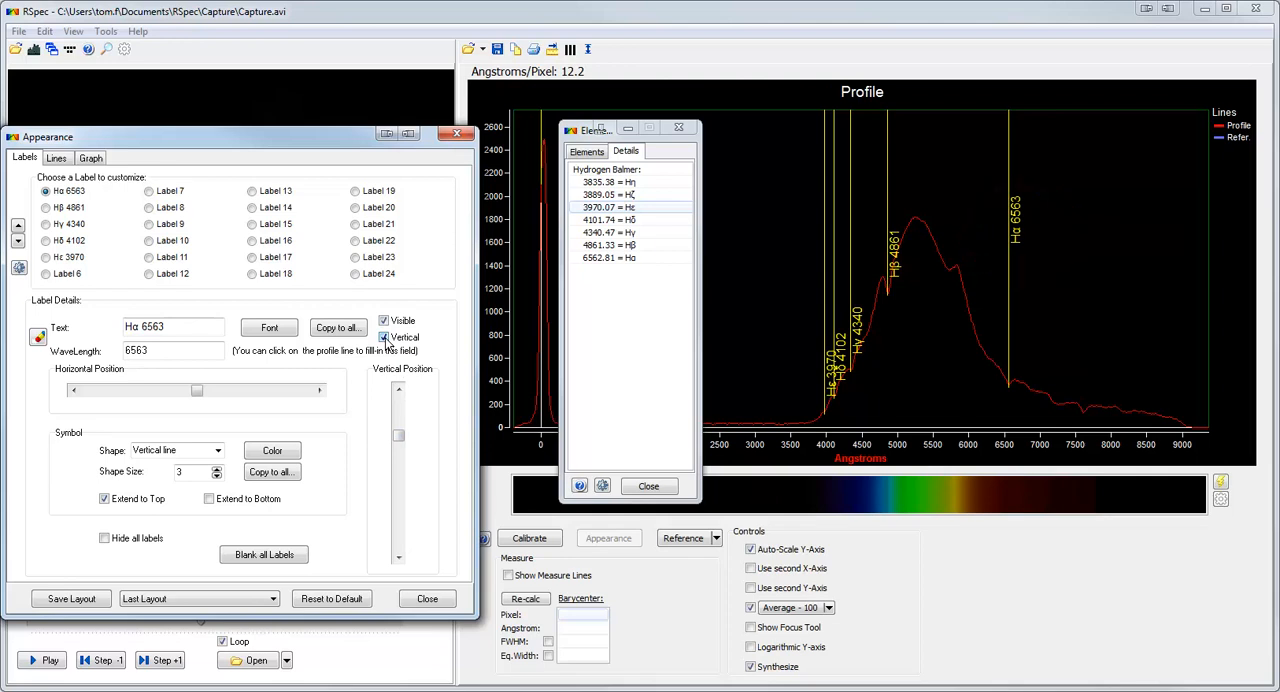
click(427, 598)
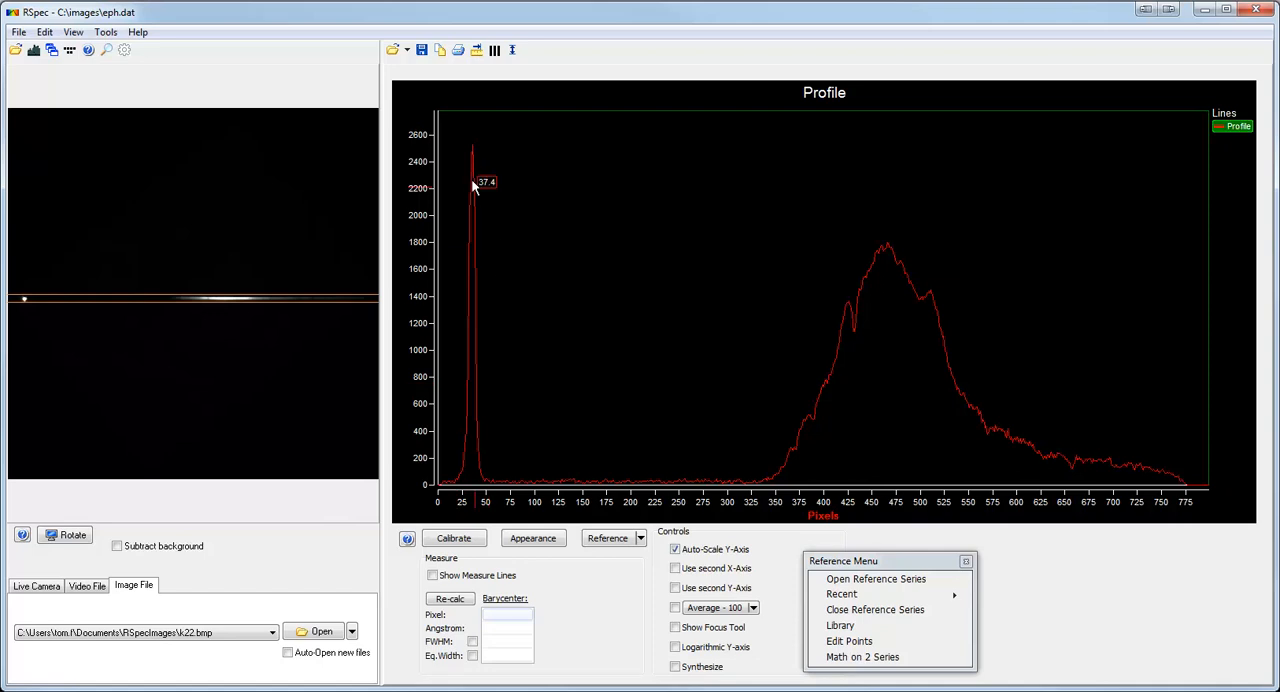
Open the recent profile eph.dat.
click(409, 51)
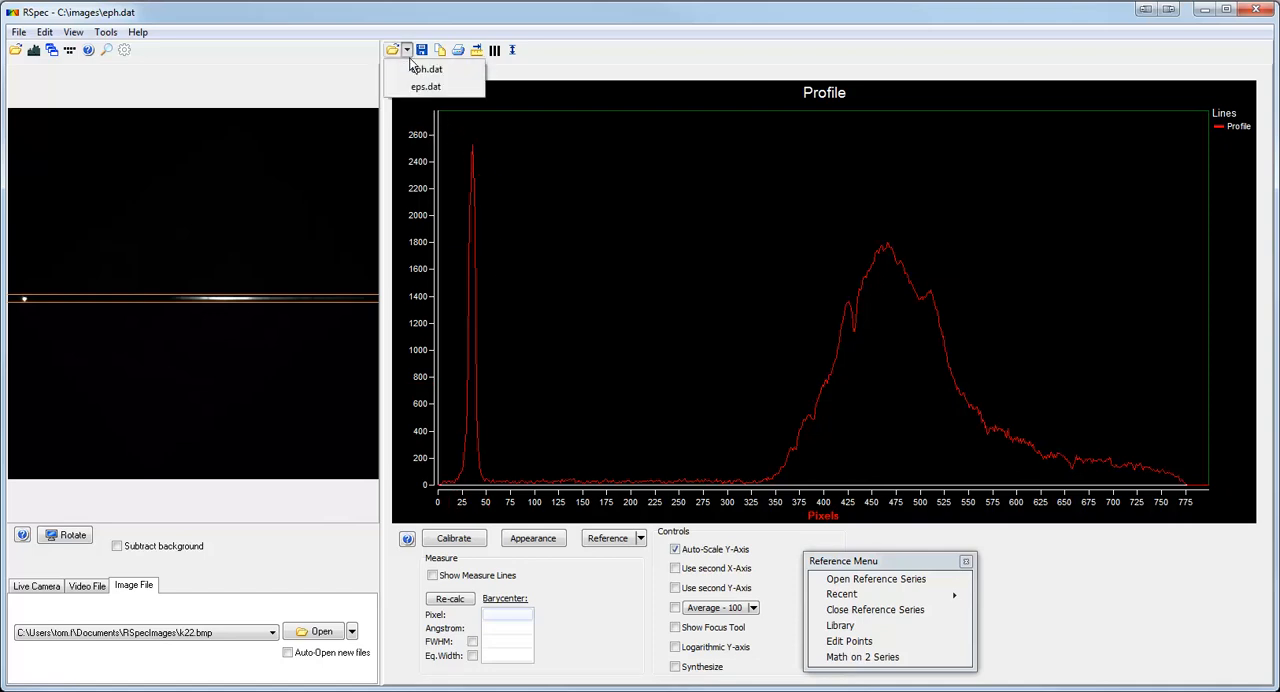
click(412, 76)
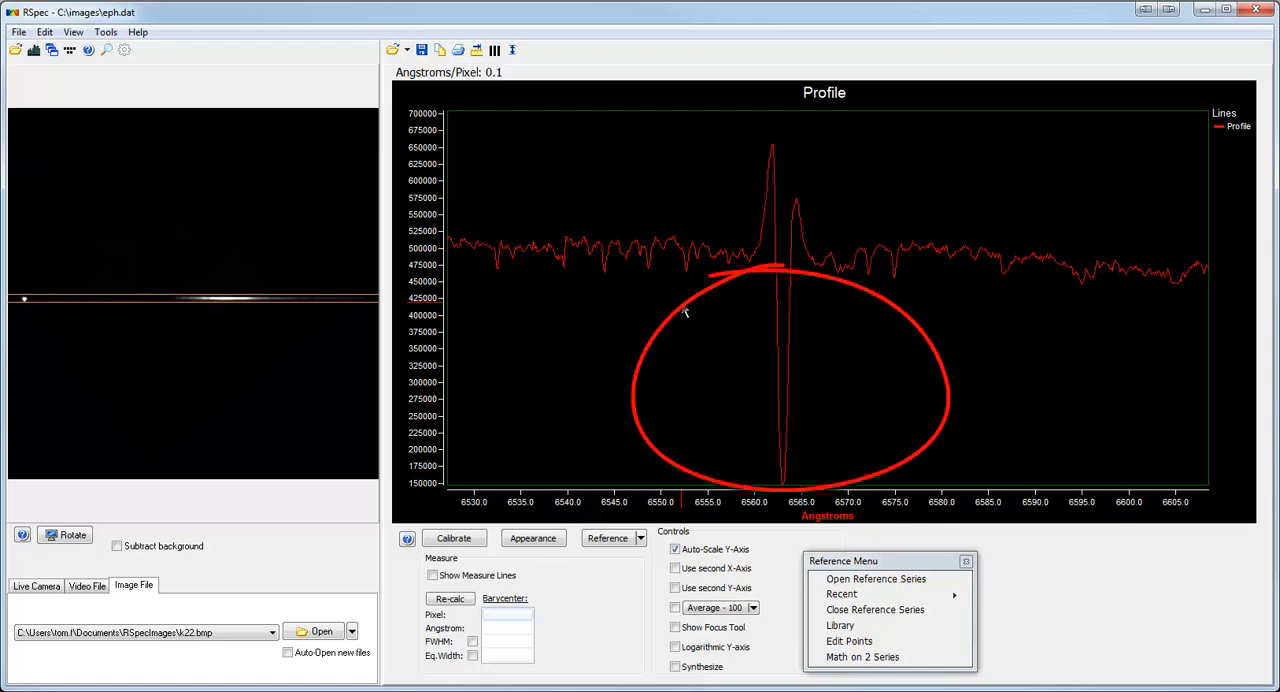
Show the Continuum Tool in the point editing dialog and choose Average (mean) between measure lines.
click(876, 645)
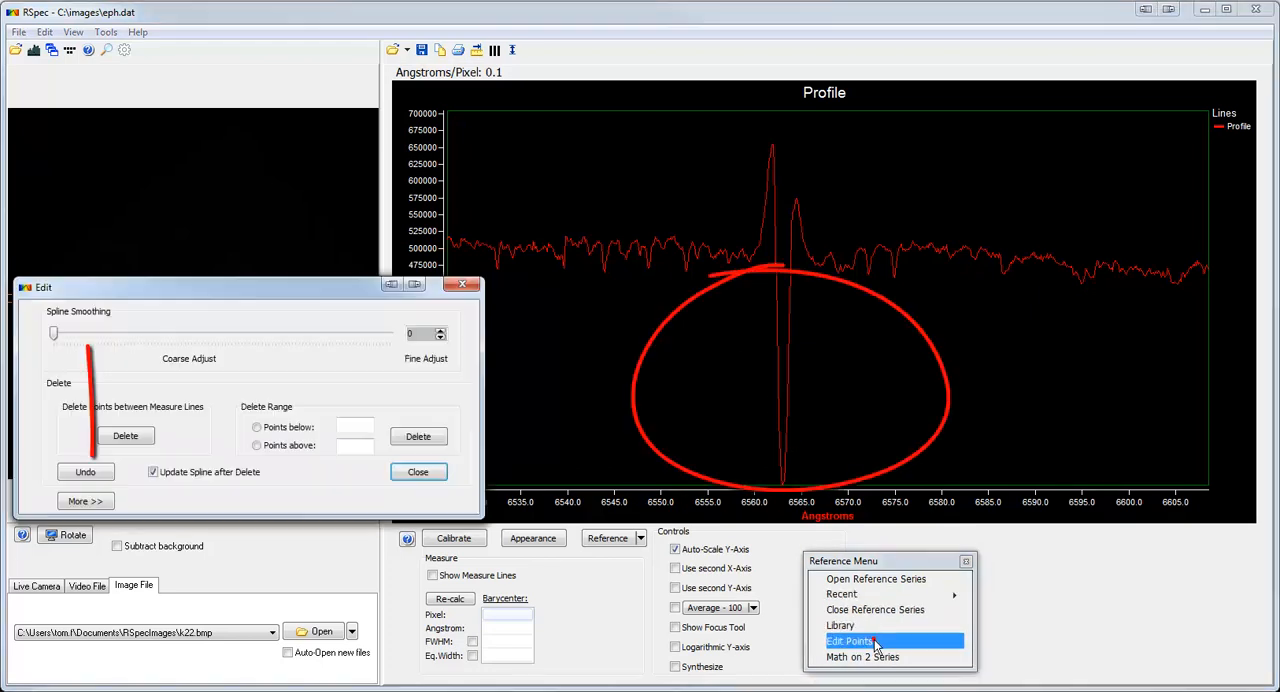
click(85, 501)
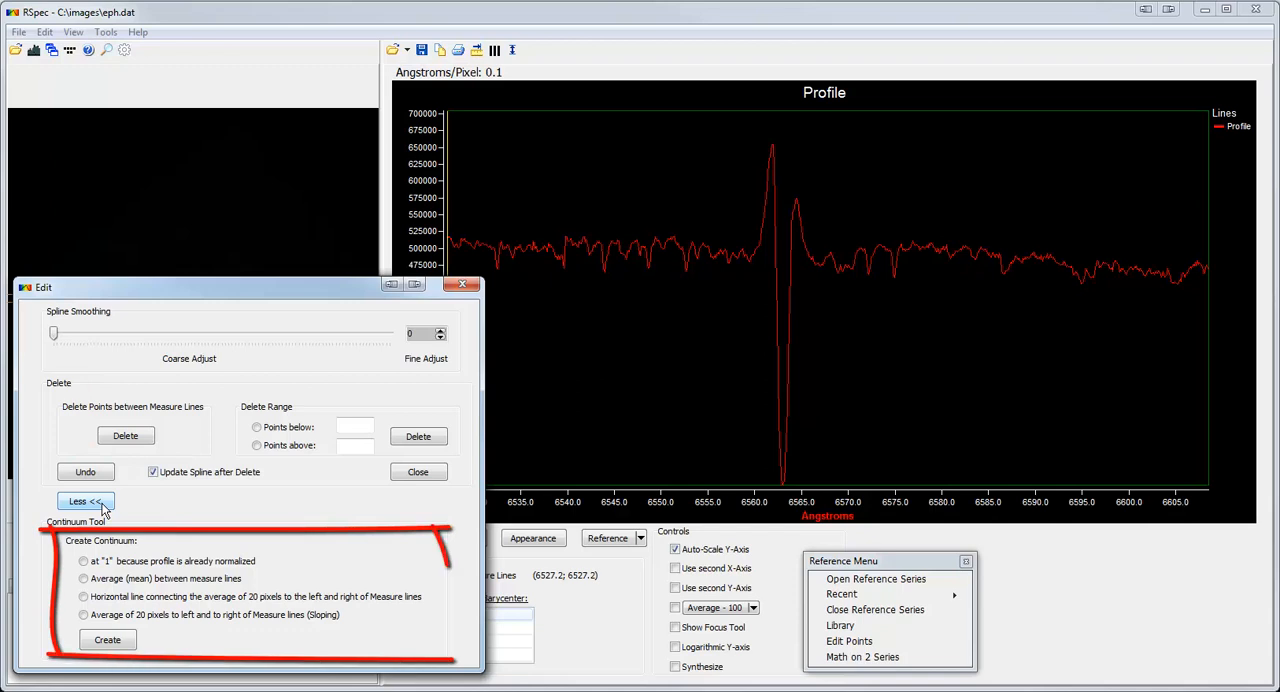
click(84, 580)
drag(196, 292, 128, 288)
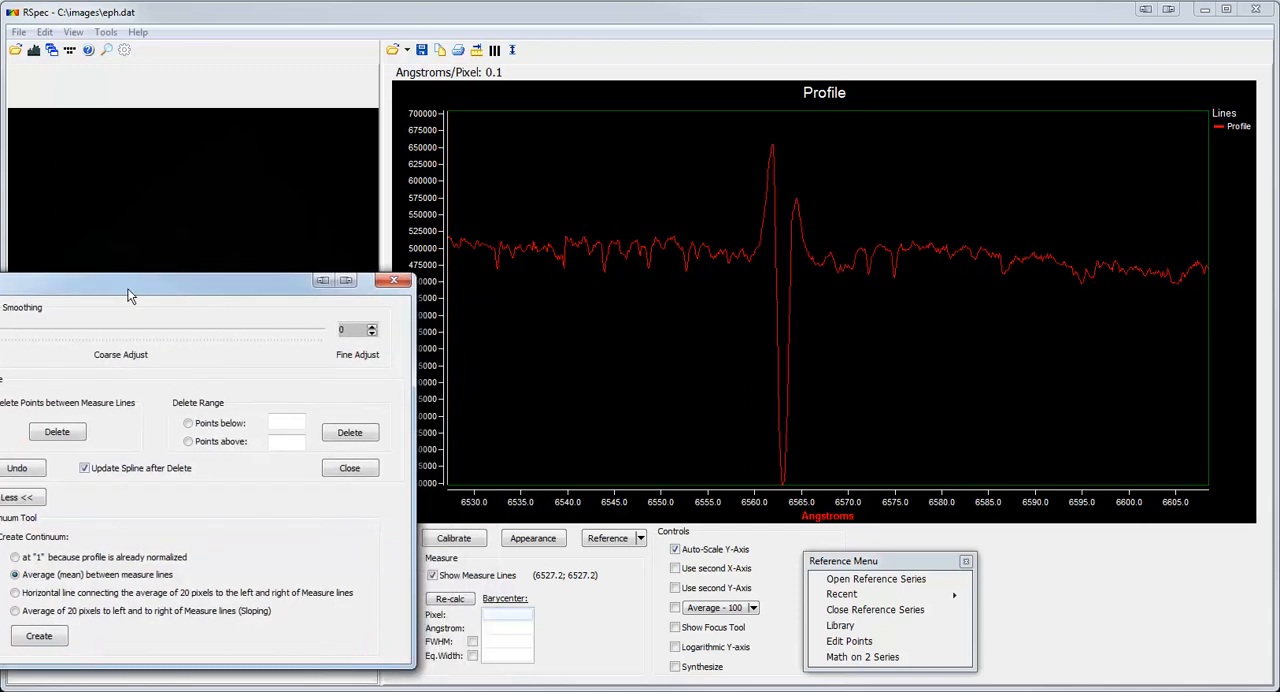
drag(283, 291, 398, 301)
Place the measure lines at about 6542.4 and 6553.3 Angstroms and create the continuum from that range.
drag(448, 224, 692, 243)
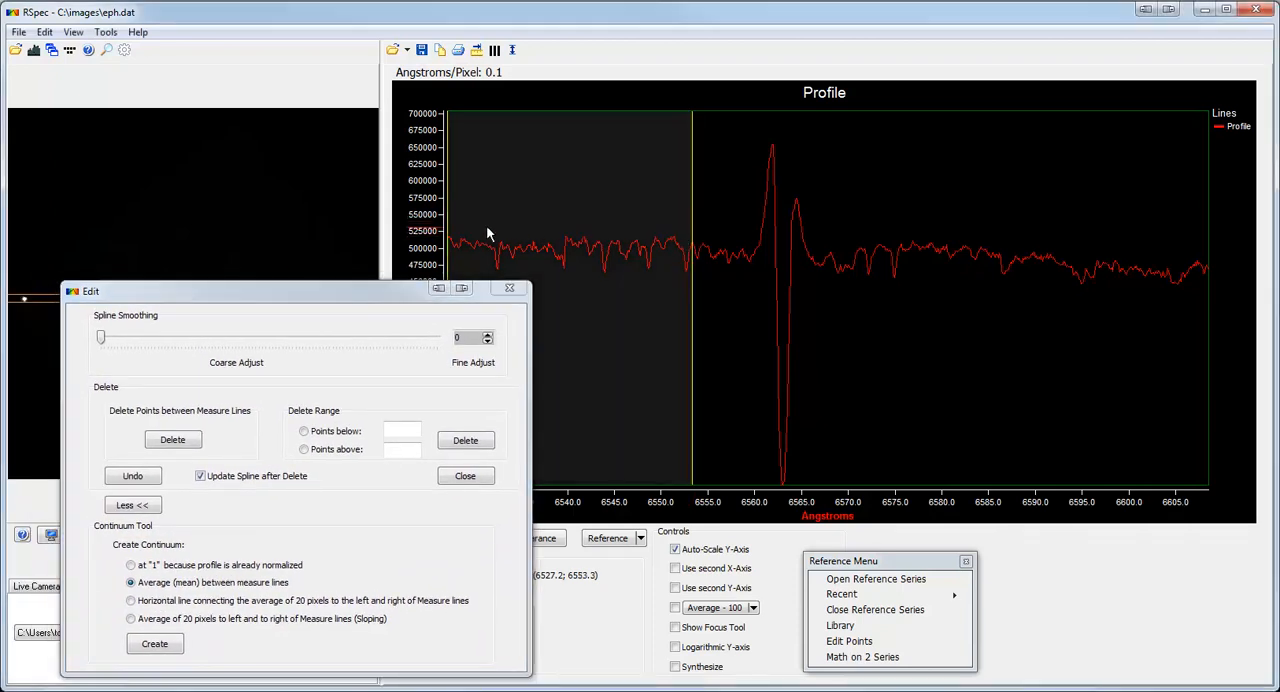
drag(451, 228, 590, 258)
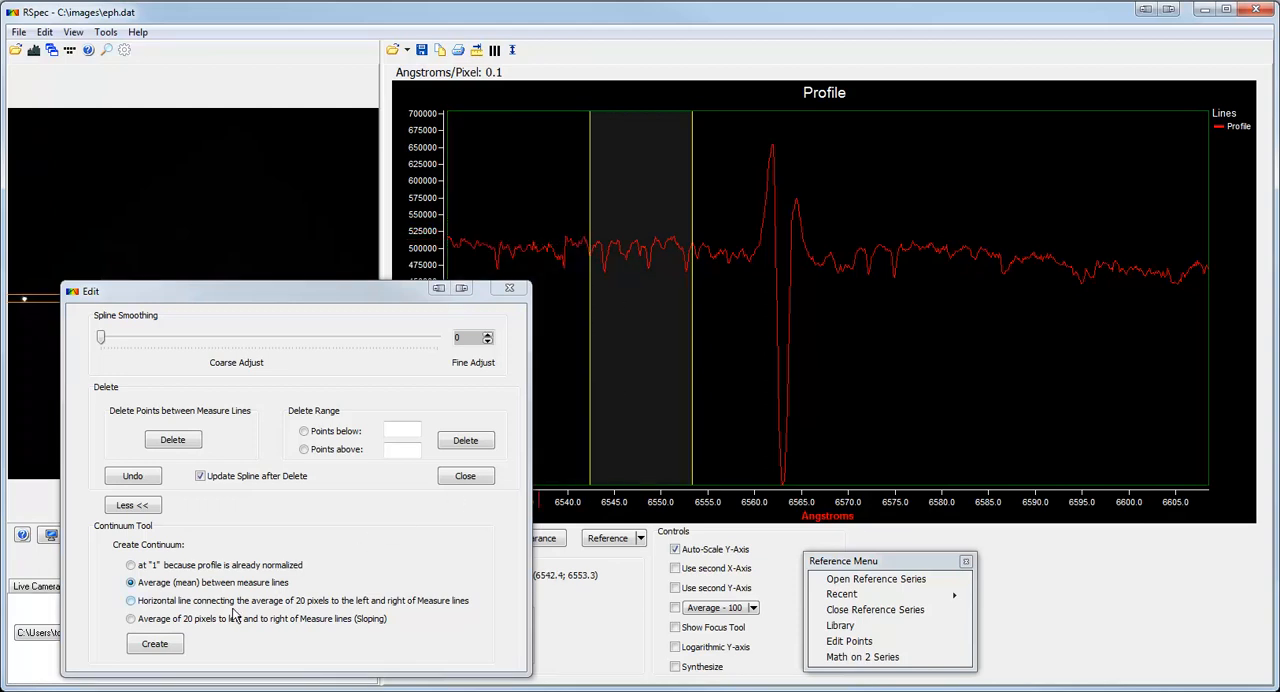
click(155, 644)
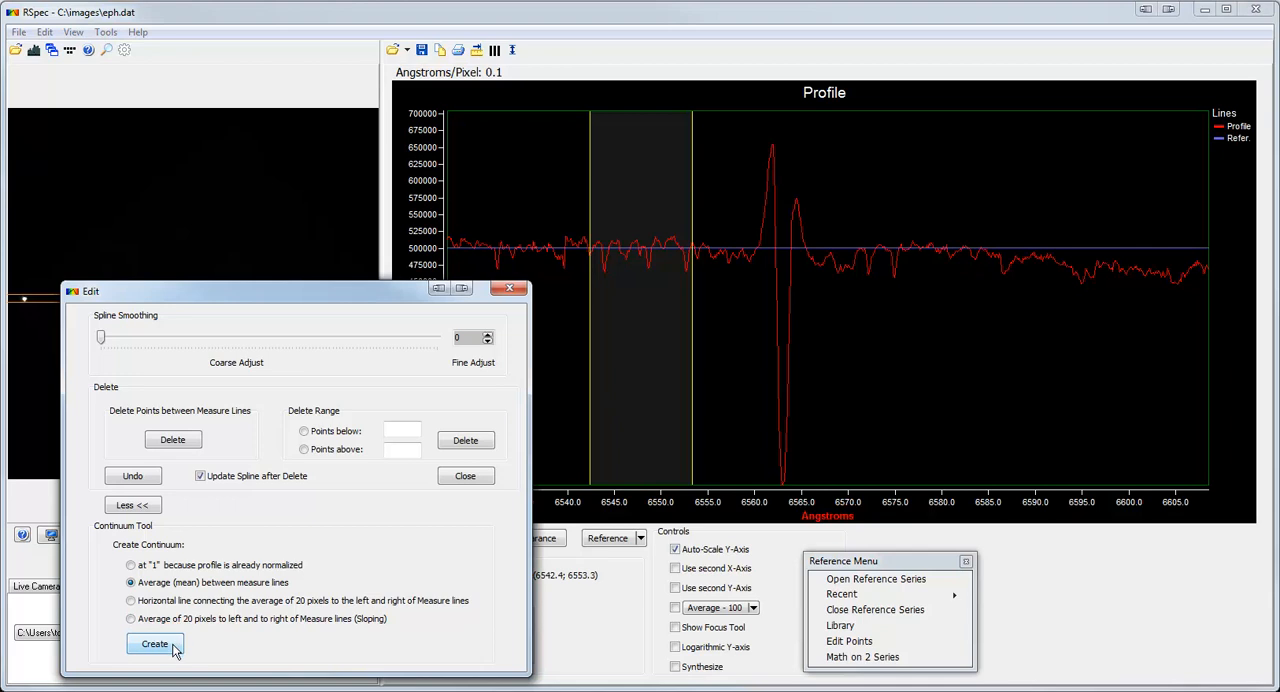
Enable the equivalent width measurement and bracket the deep absorption line with measure lines at about 6562.0 and 6564.0 Angstroms.
drag(298, 294, 190, 291)
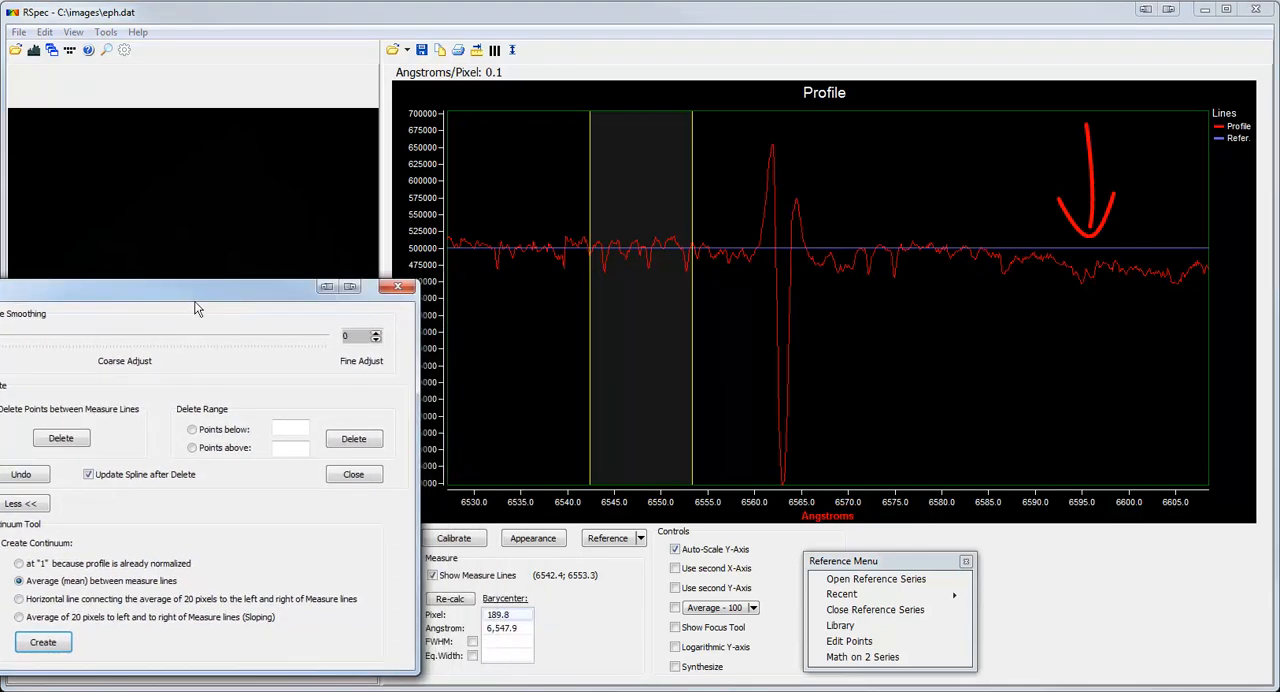
click(472, 655)
drag(692, 487, 792, 487)
drag(591, 465, 775, 470)
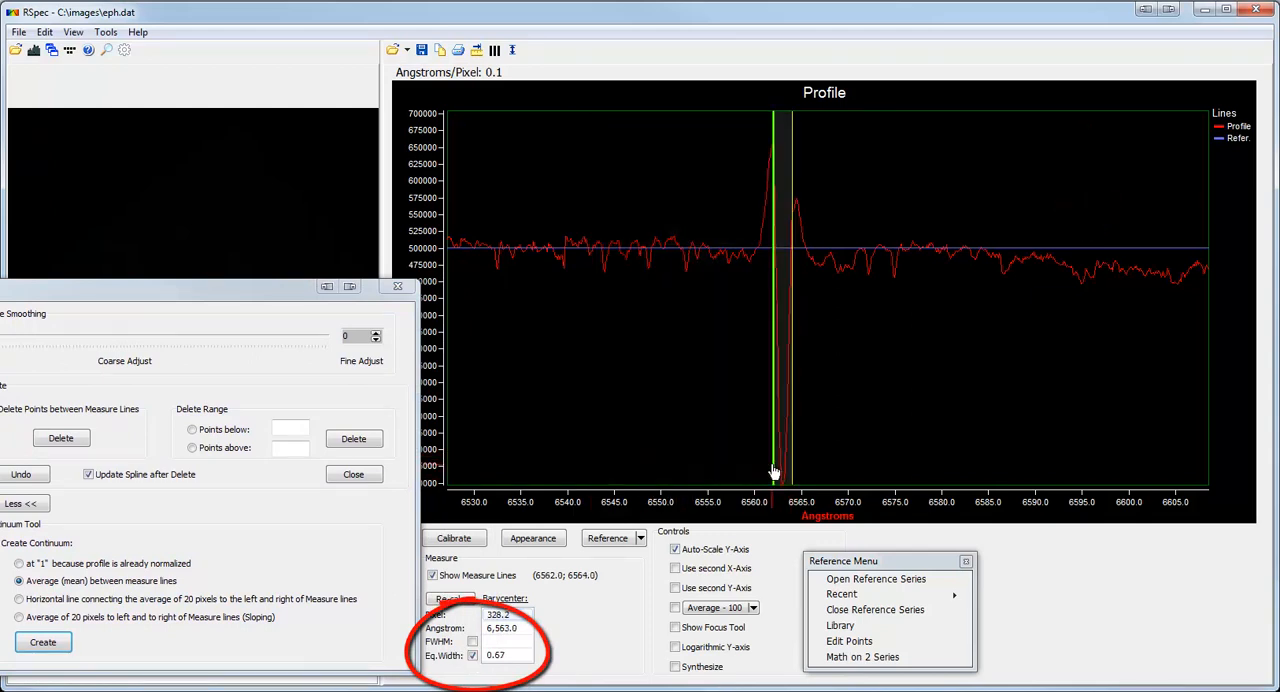
Refine the measure lines to where the absorption line crosses the continuum, at about 6562.3 and 6564.0 Angstroms.
drag(765, 252, 828, 289)
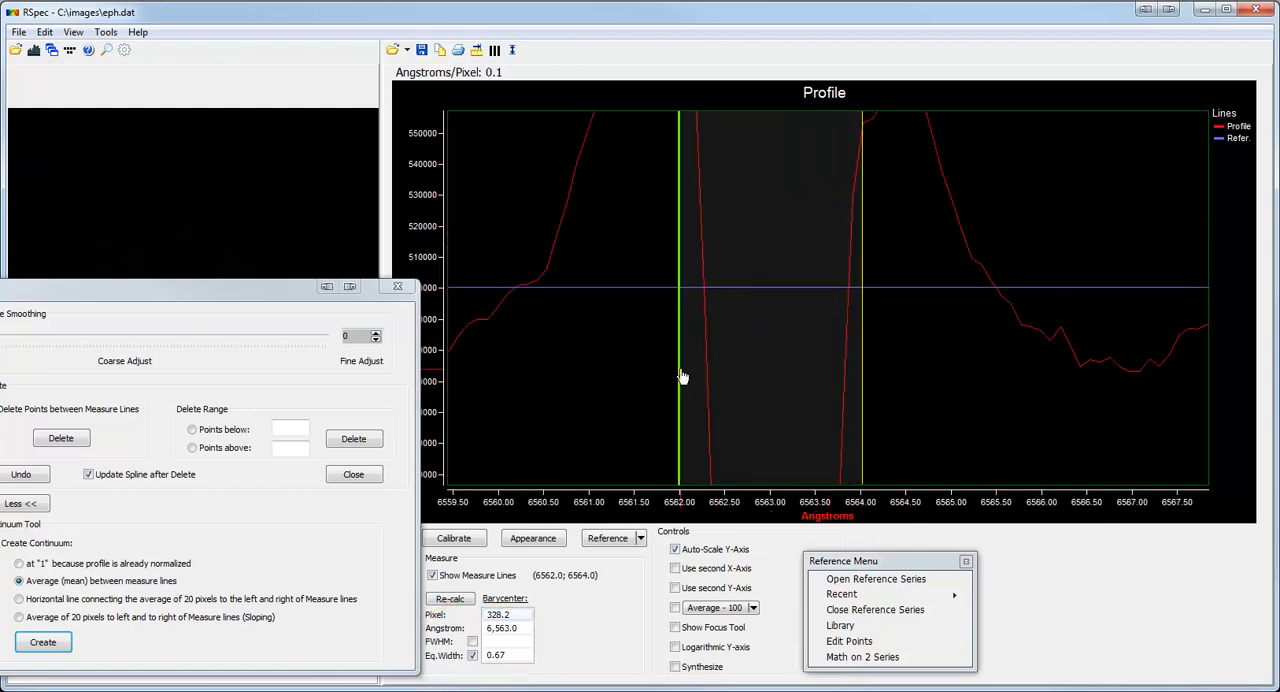
drag(681, 376, 707, 376)
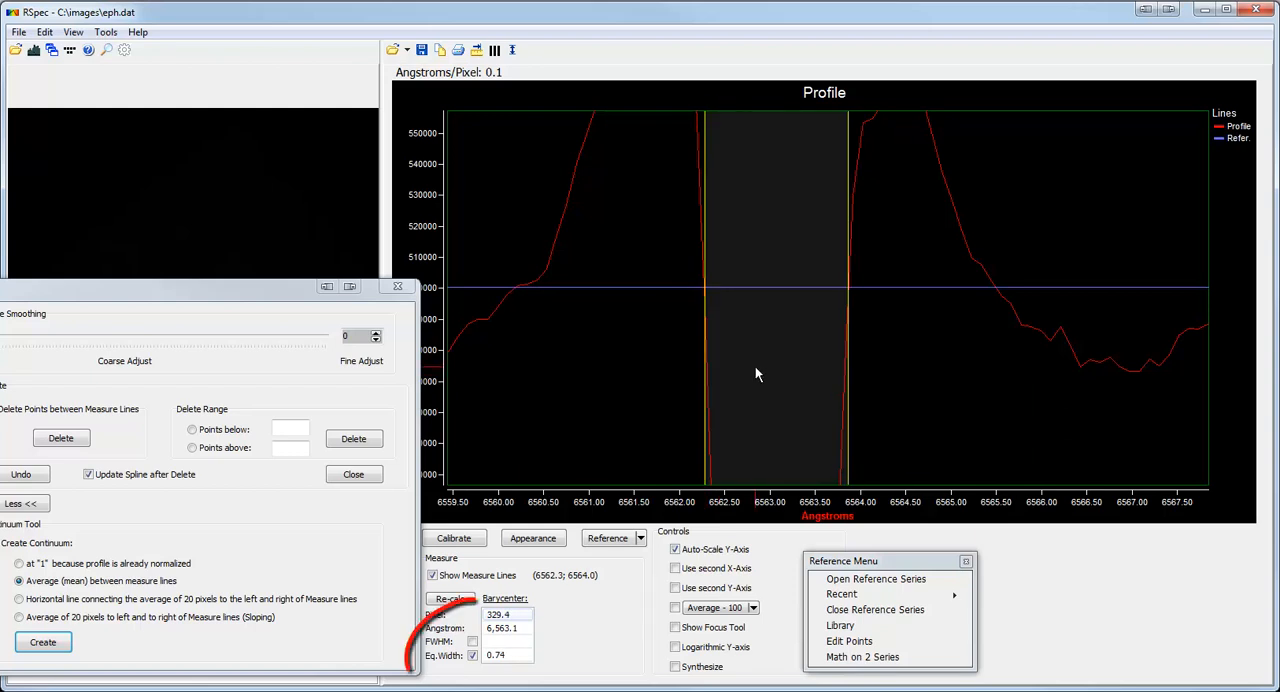
double_click(755, 367)
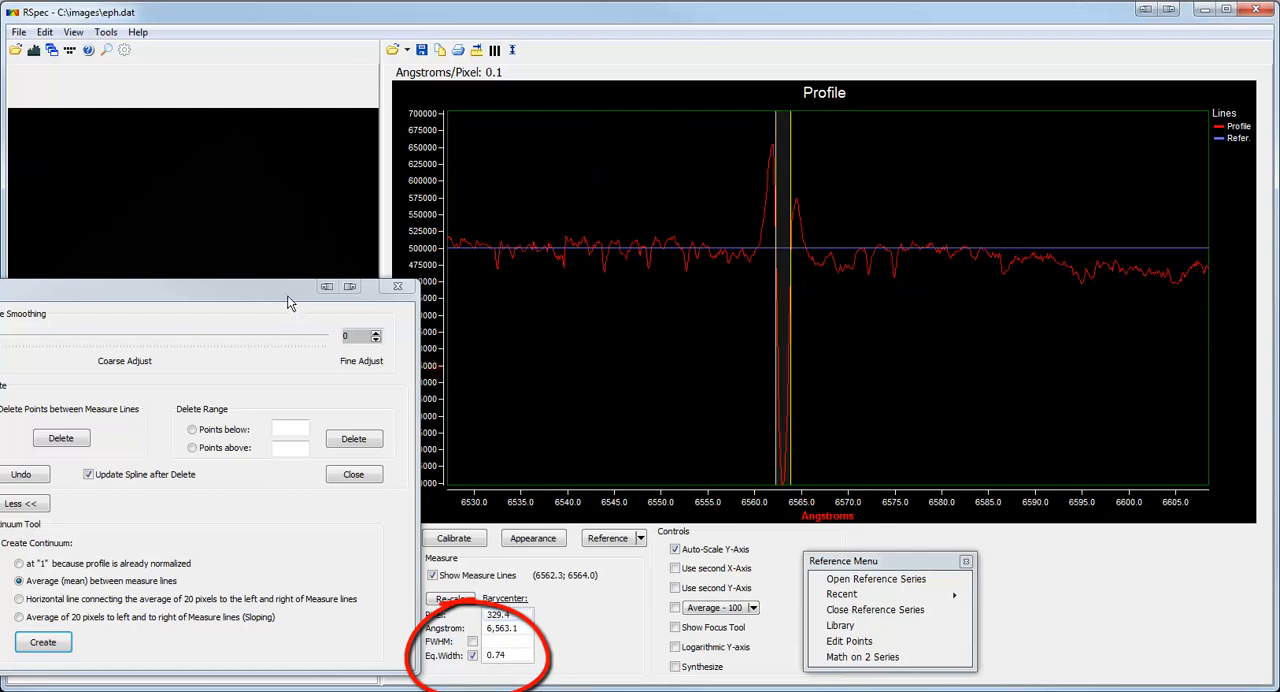
Open the recent profile eps.dat and close the existing reference series.
drag(287, 298, 307, 291)
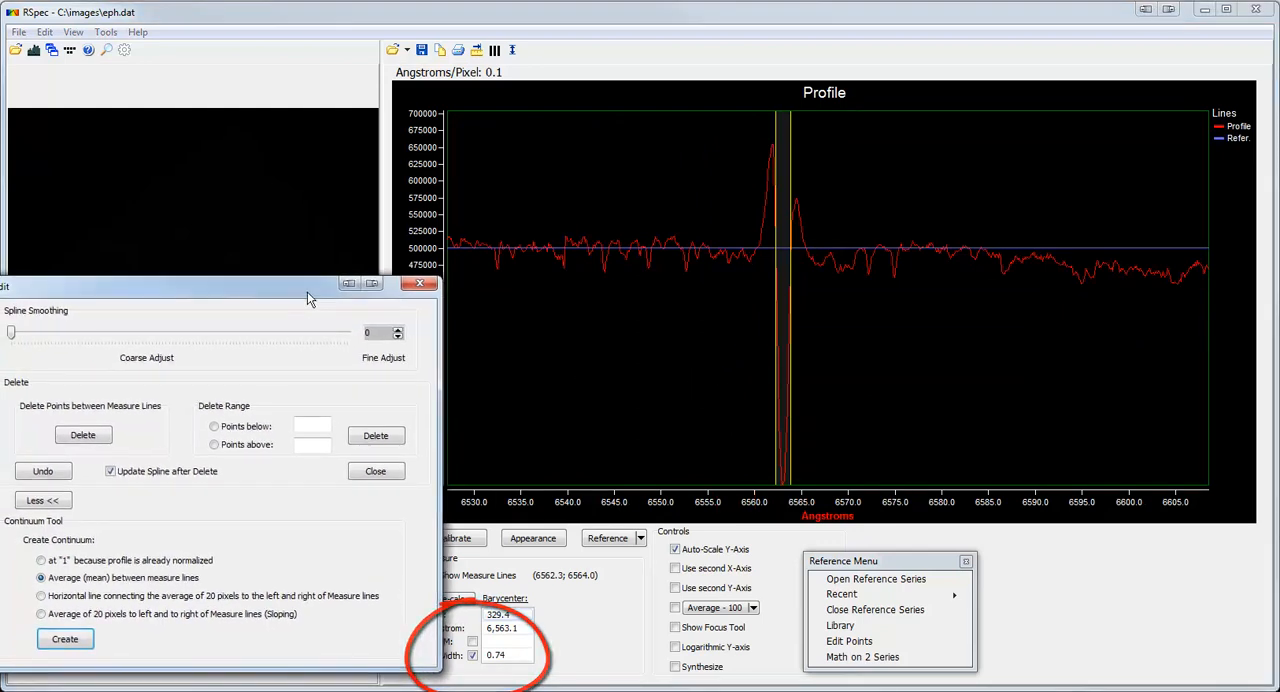
click(406, 49)
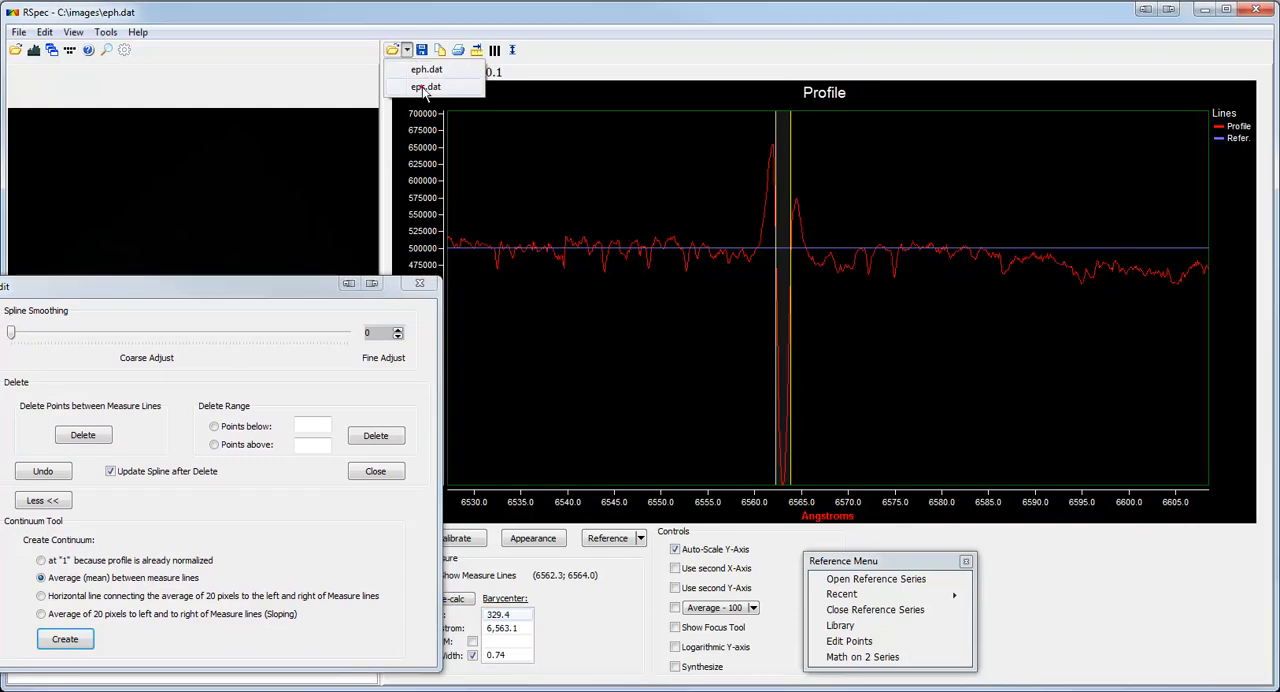
click(425, 87)
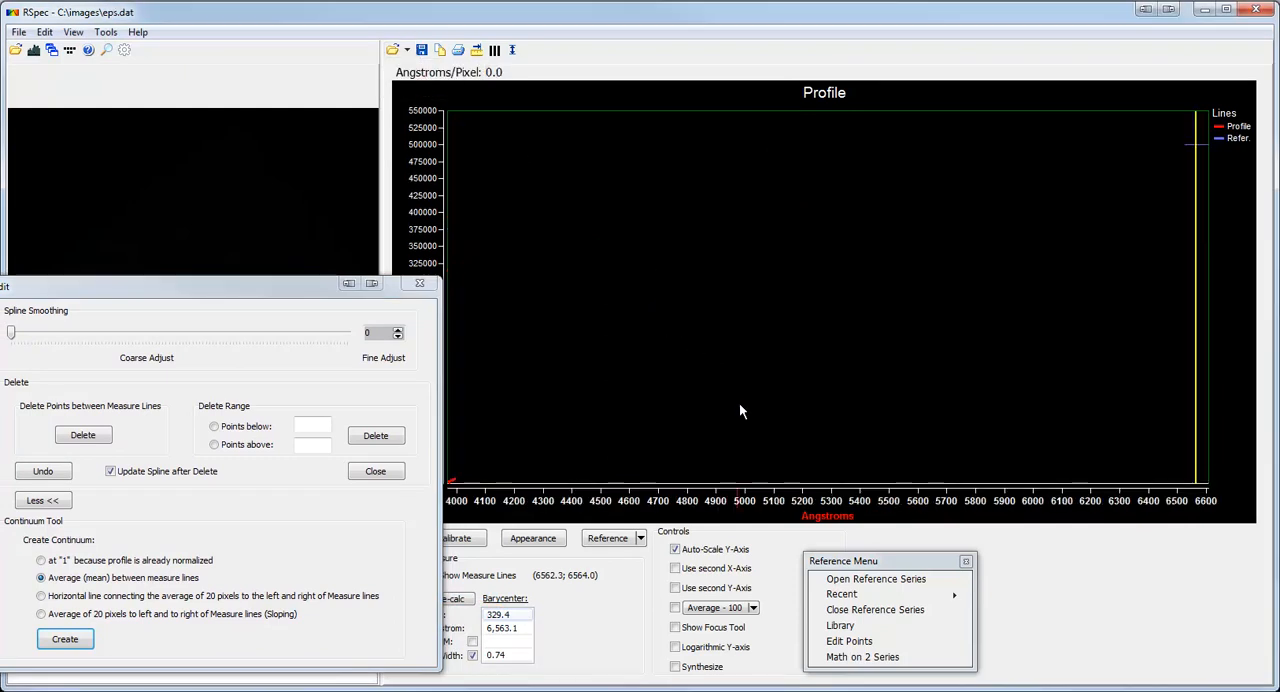
click(880, 610)
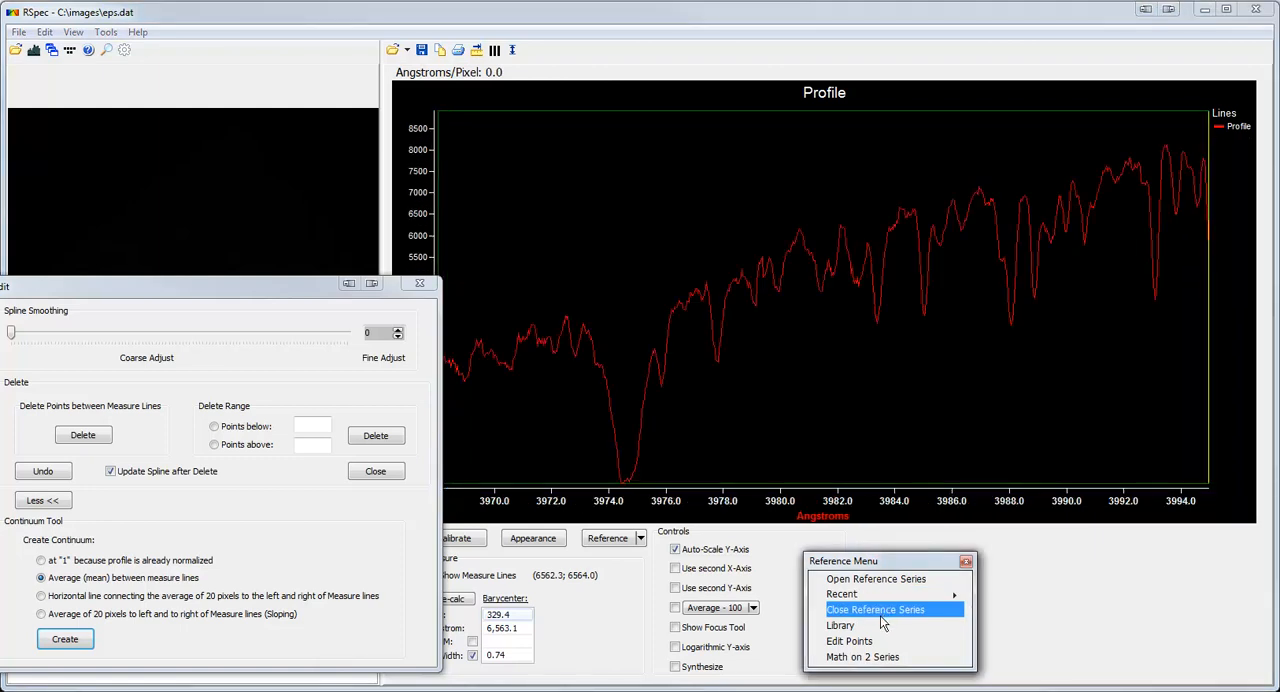
Place the measure lines at about 3983.3 and 3987.8 Angstroms and create a mean continuum for the eps.dat profile.
drag(1208, 432, 875, 440)
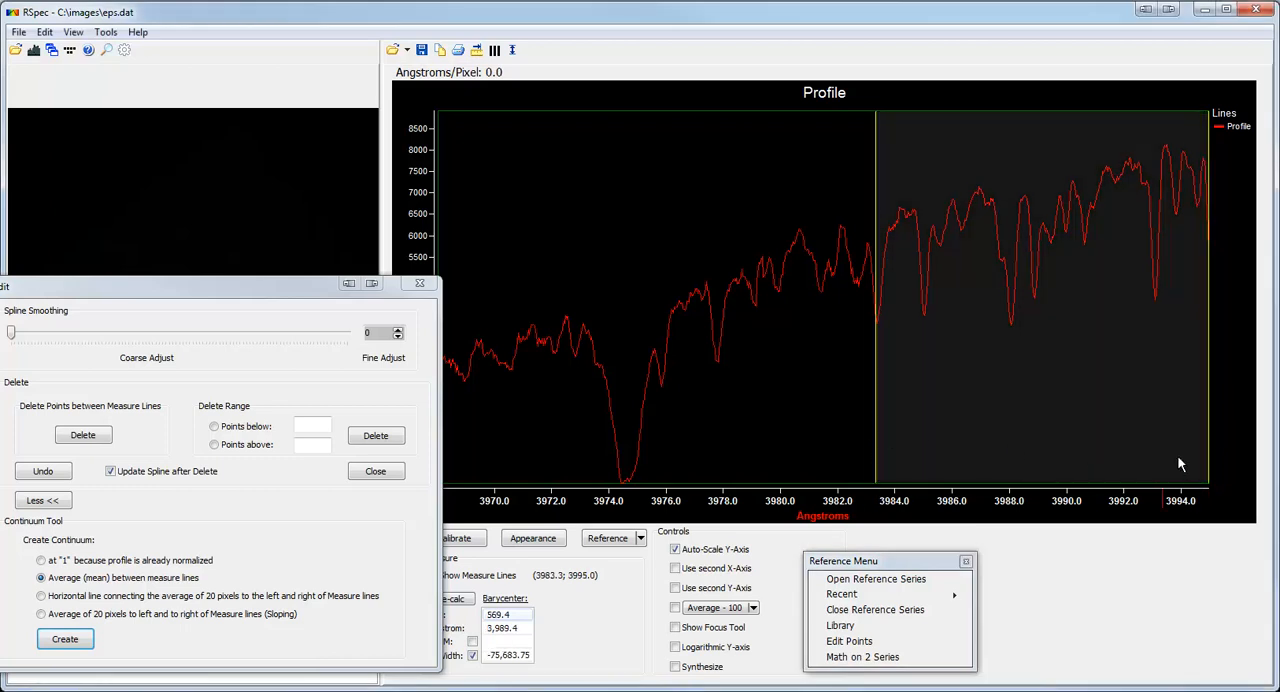
drag(1207, 465, 1003, 465)
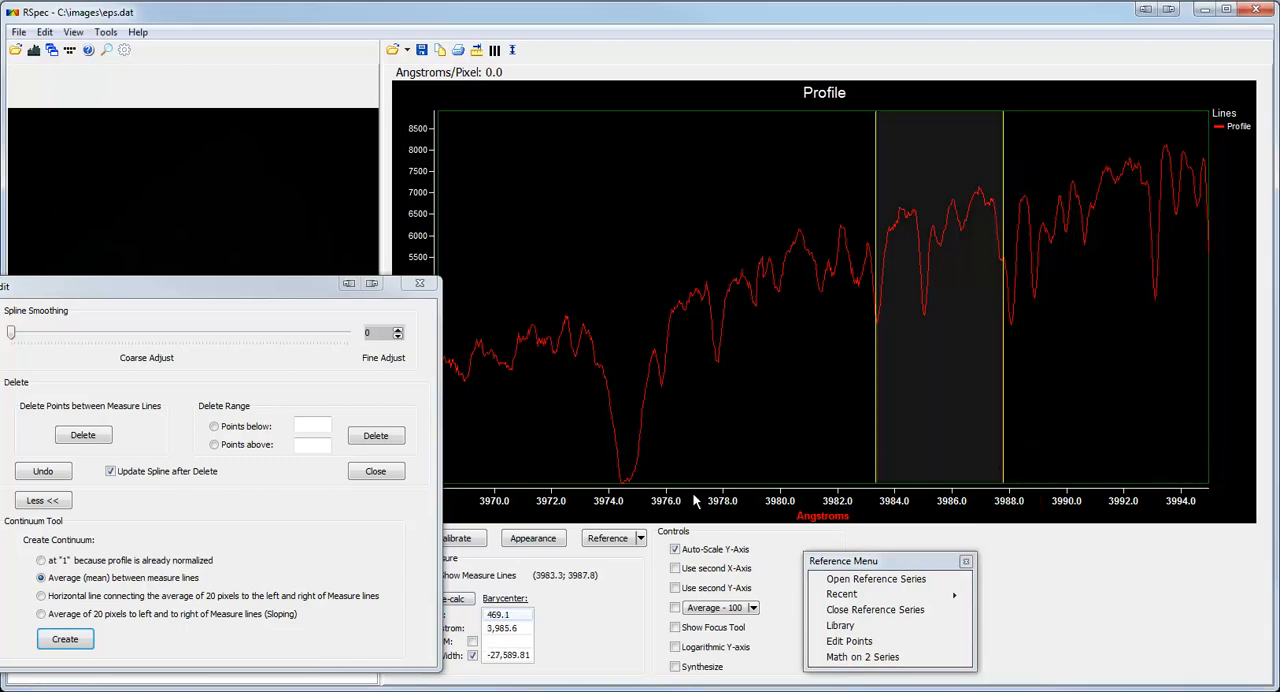
click(85, 642)
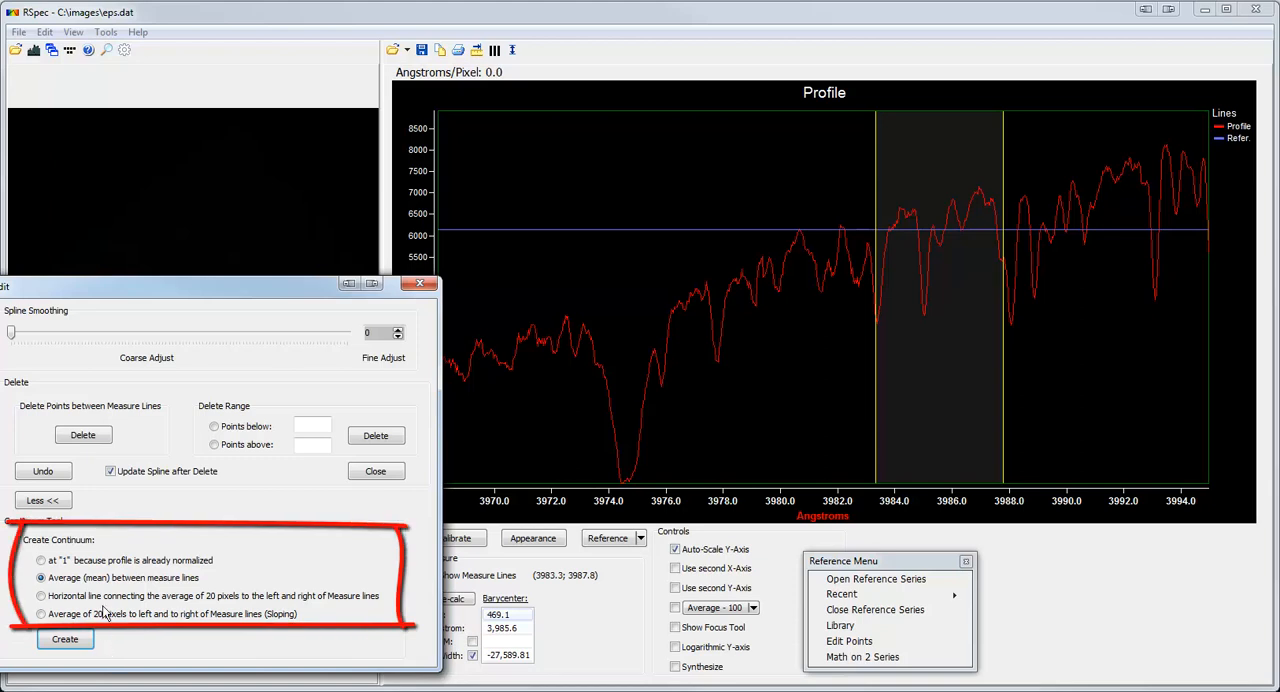
Place the measure lines at about 3975.8 and 3976.0 Angstroms and create a horizontal continuum from the average of 20 pixels on either side.
click(105, 596)
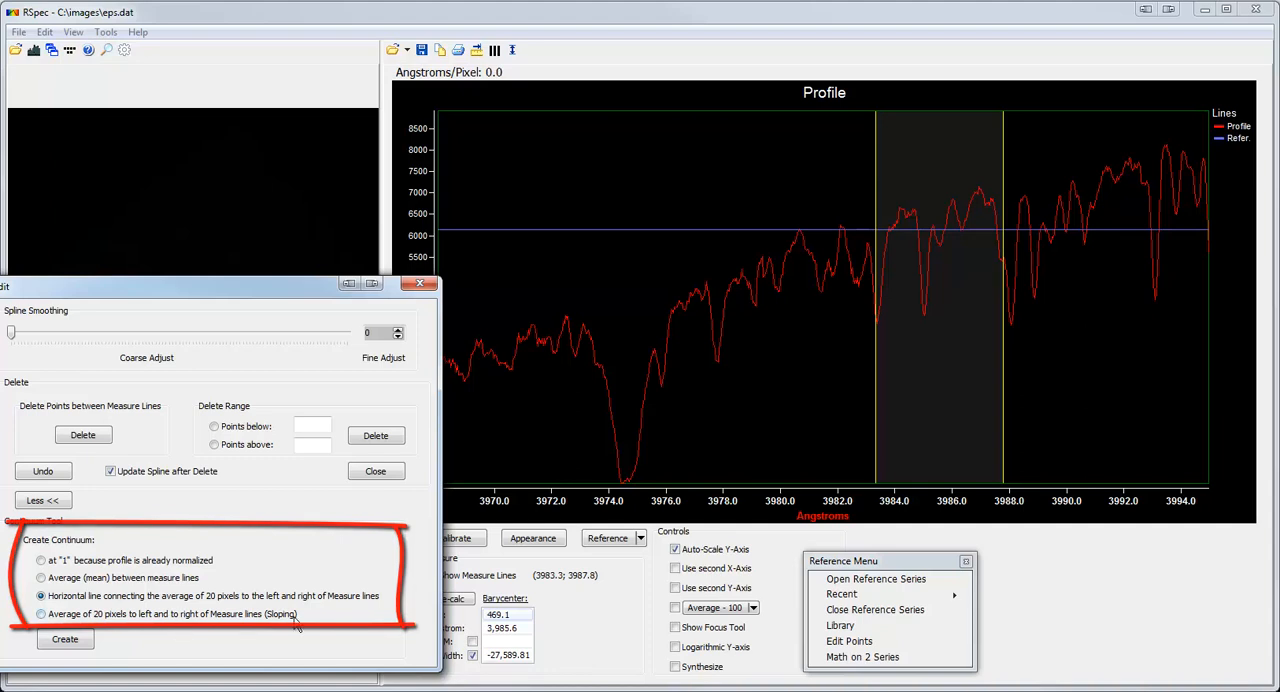
drag(876, 460, 662, 505)
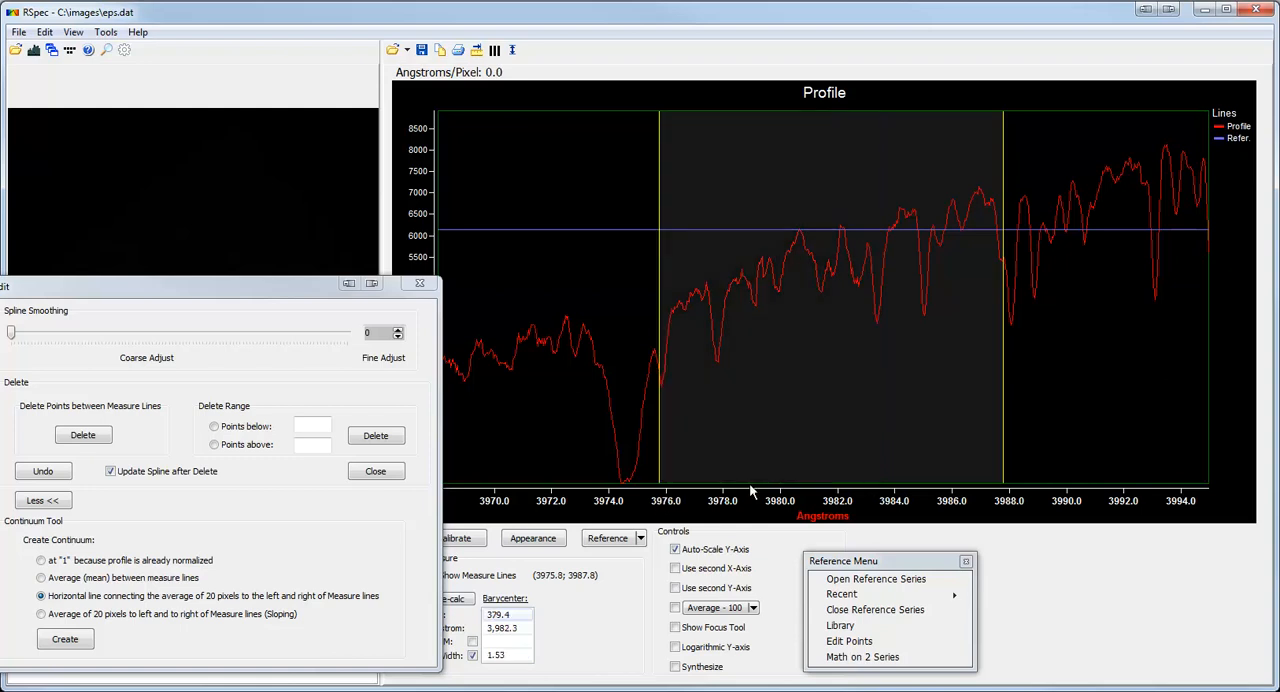
drag(1000, 477, 667, 501)
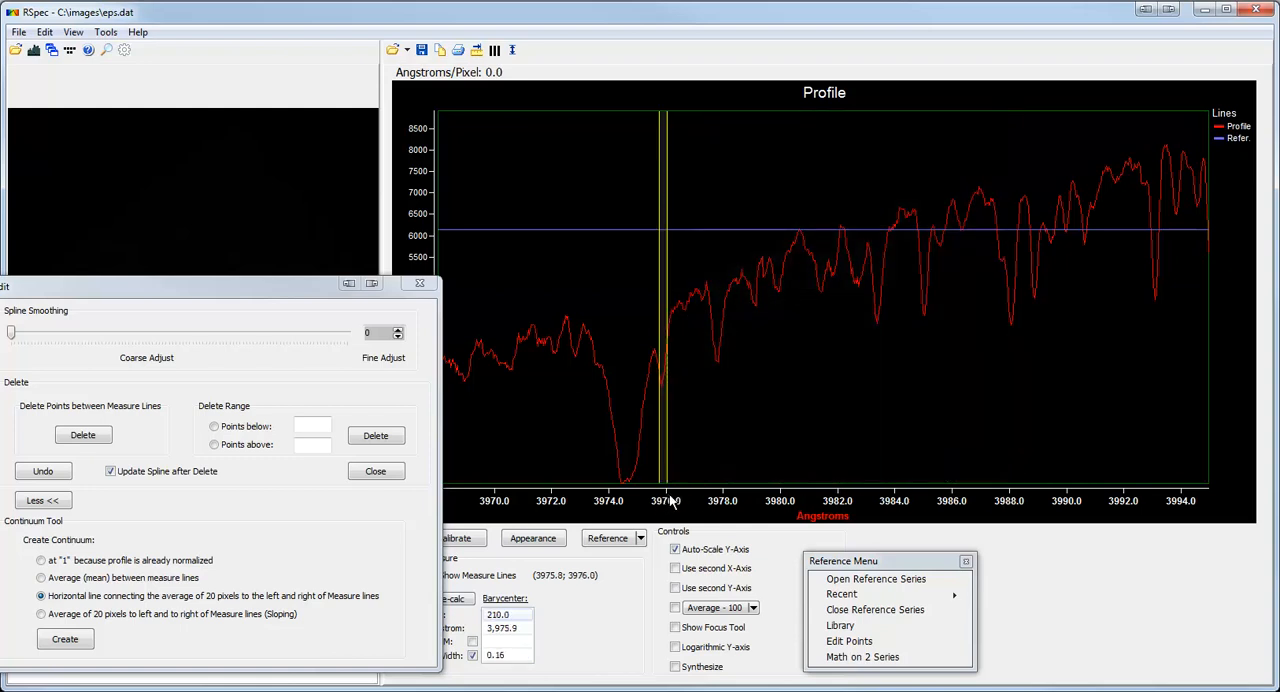
click(68, 640)
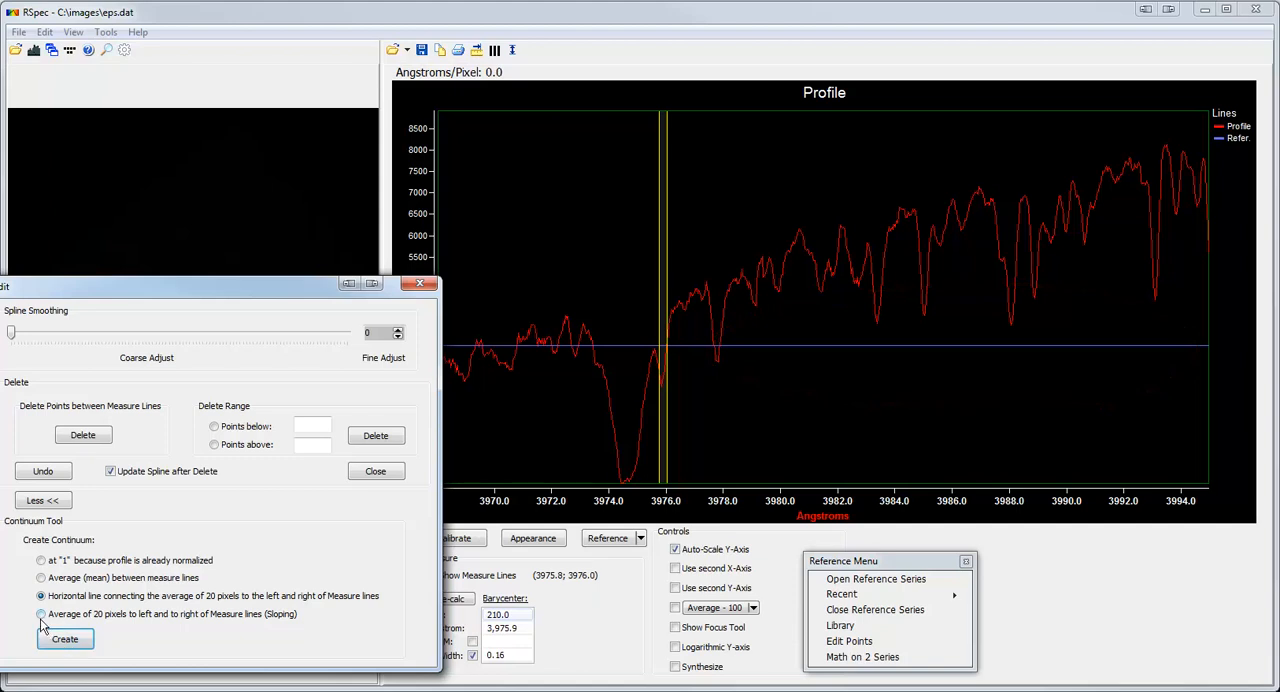
Extend the measure range down to about 3973.5 Angstroms and create a sloping continuum from the 20-pixel averages on both sides.
click(41, 615)
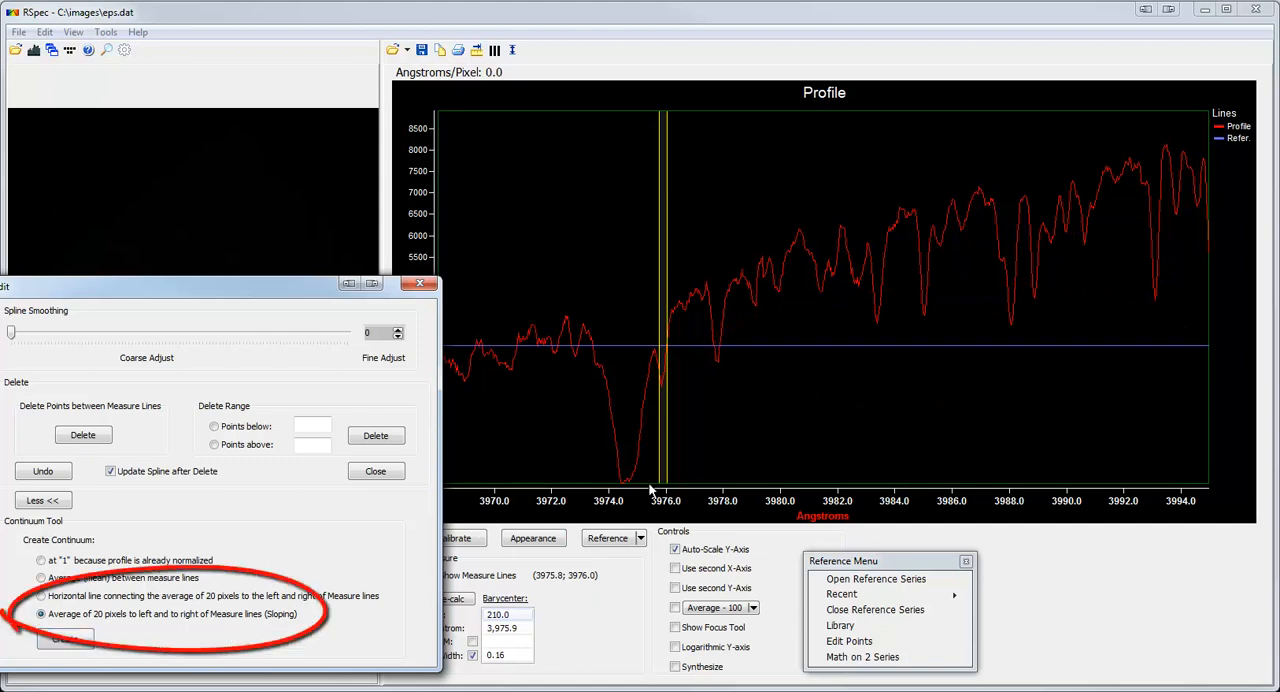
drag(659, 485, 596, 487)
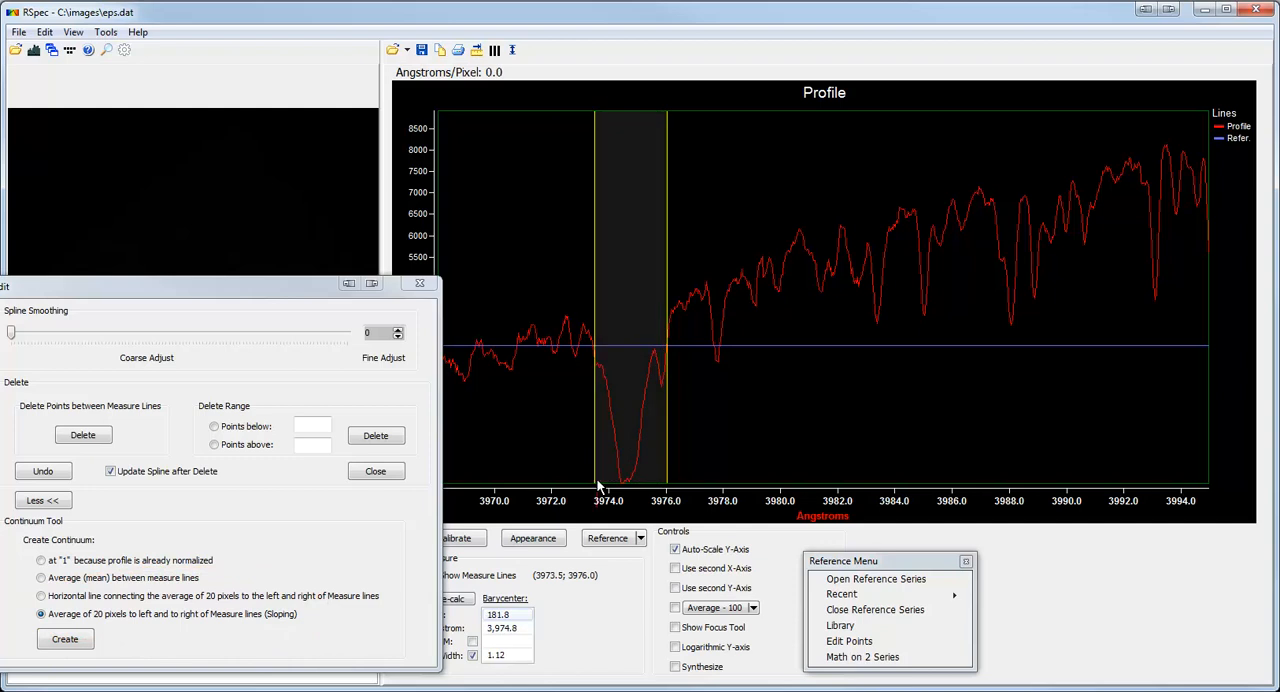
click(65, 640)
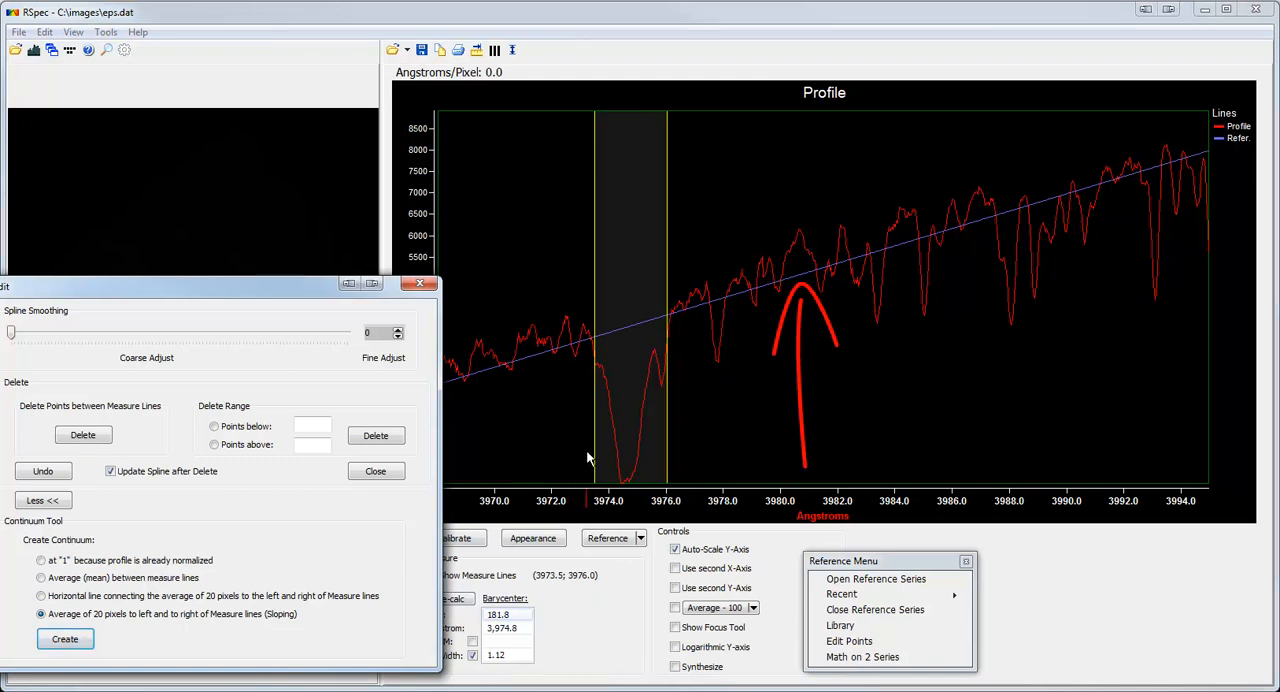
Adjust the measure lines to about 3973.4 and 3976.2 Angstroms around the absorption line and save that pair of positions.
drag(595, 463, 675, 473)
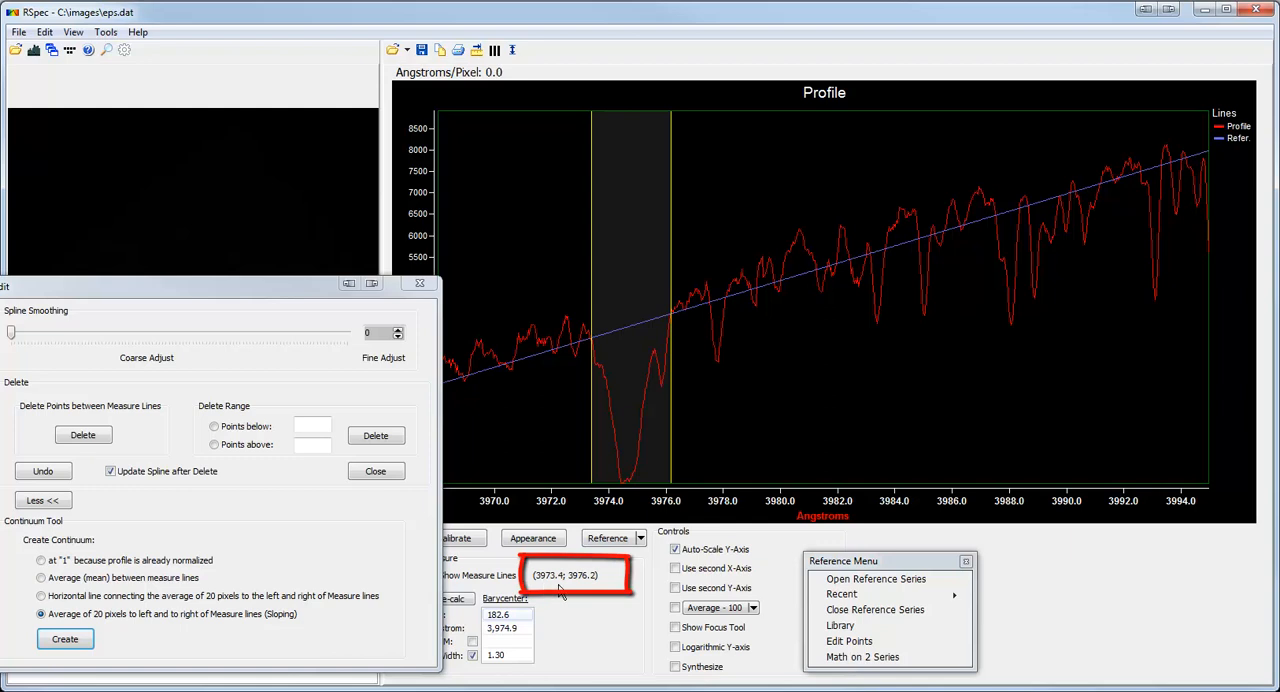
drag(670, 472, 682, 478)
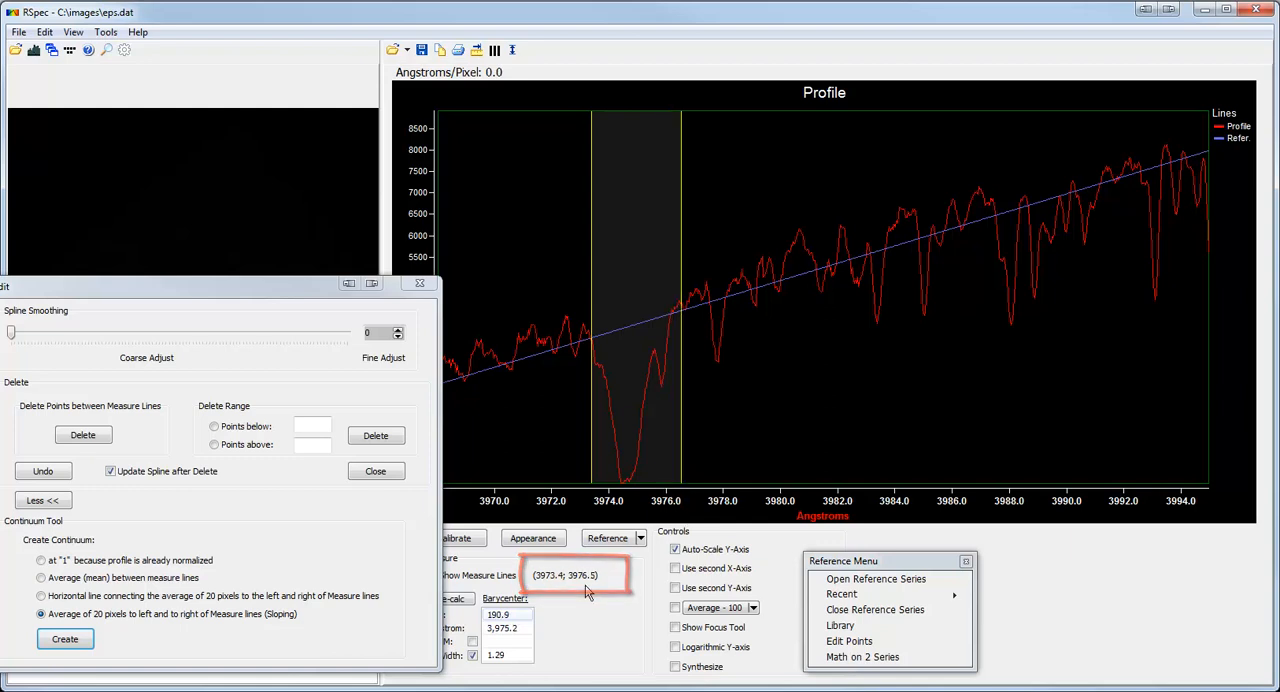
drag(684, 484, 671, 480)
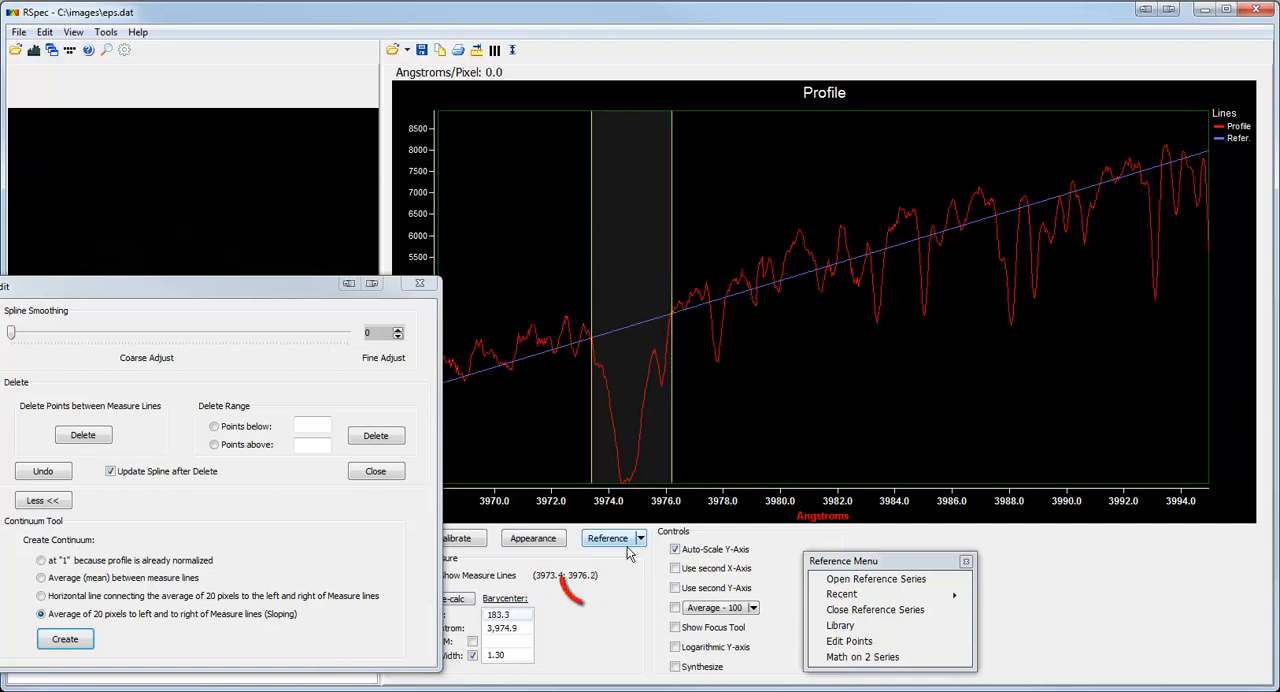
right_click(580, 583)
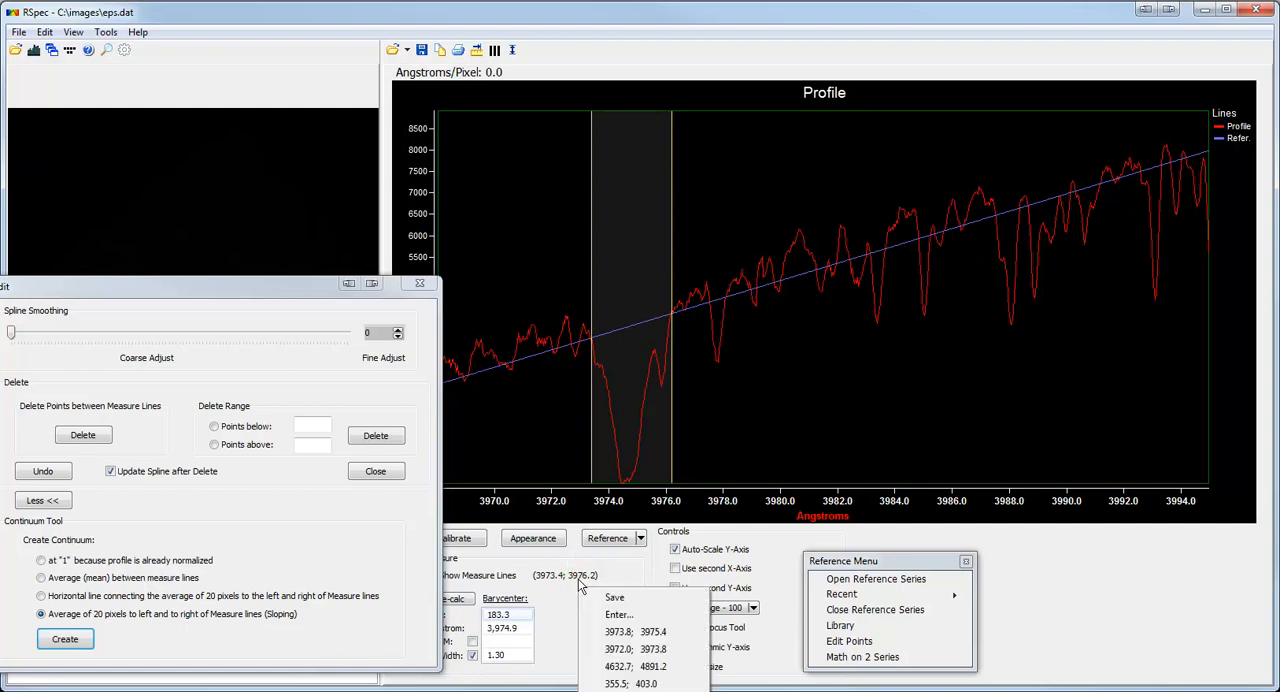
click(631, 598)
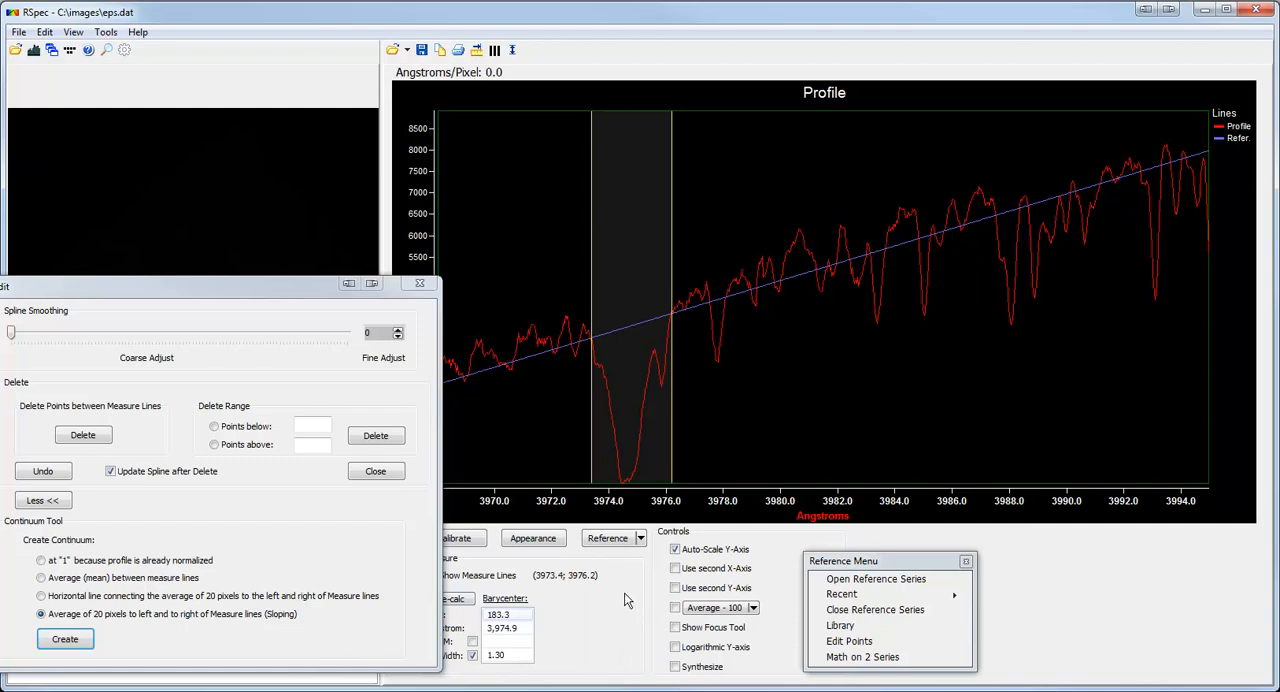
Move the measure lines to about 3977.7 and 3980.4 Angstroms and recall the saved positions 3973.4 and 3976.2.
drag(676, 482, 795, 478)
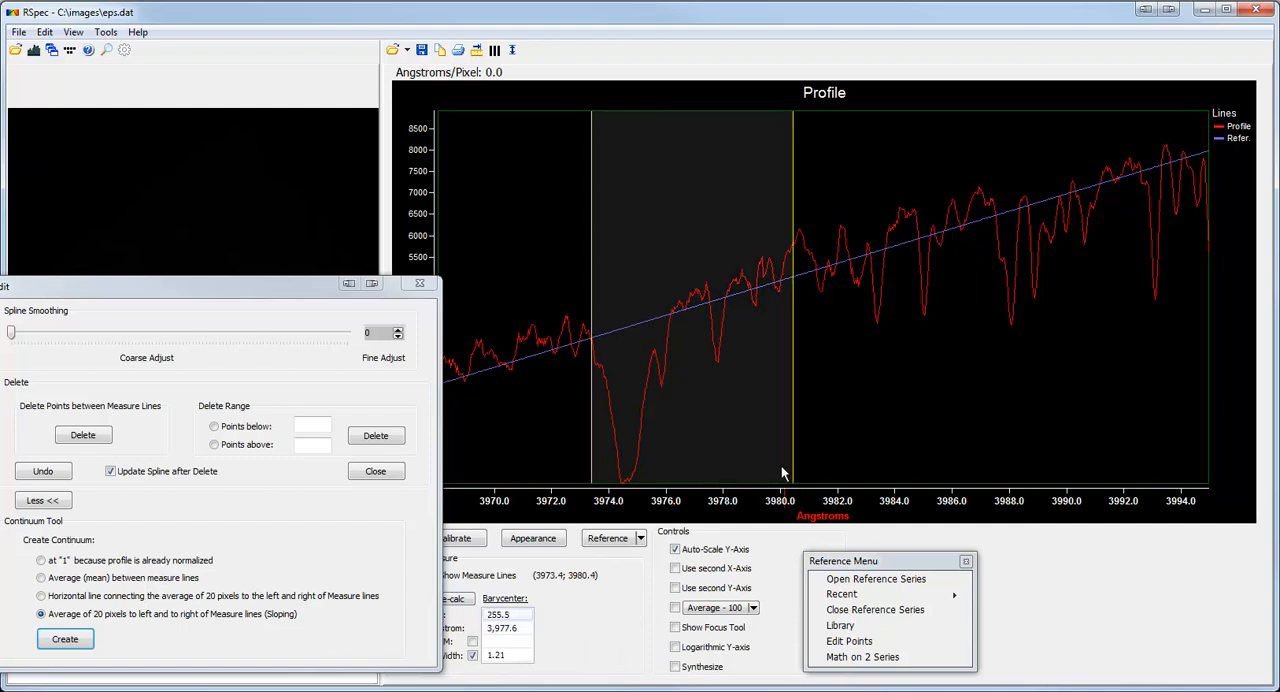
drag(590, 469, 714, 474)
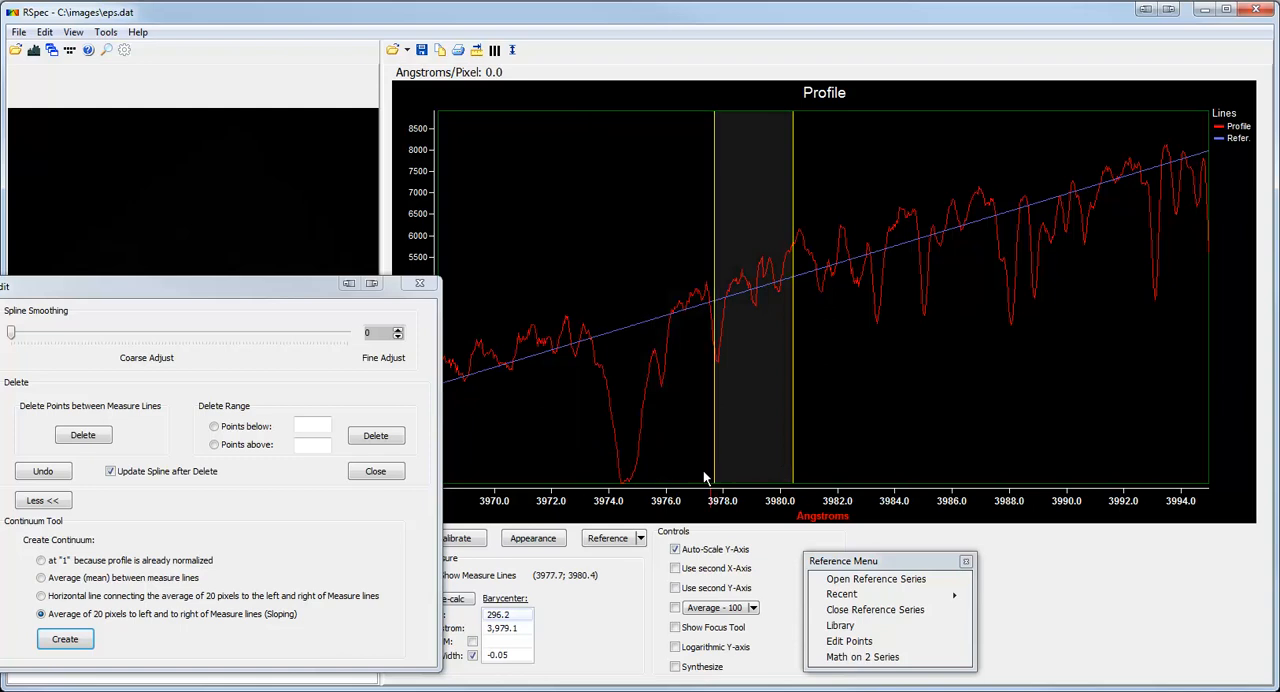
click(580, 578)
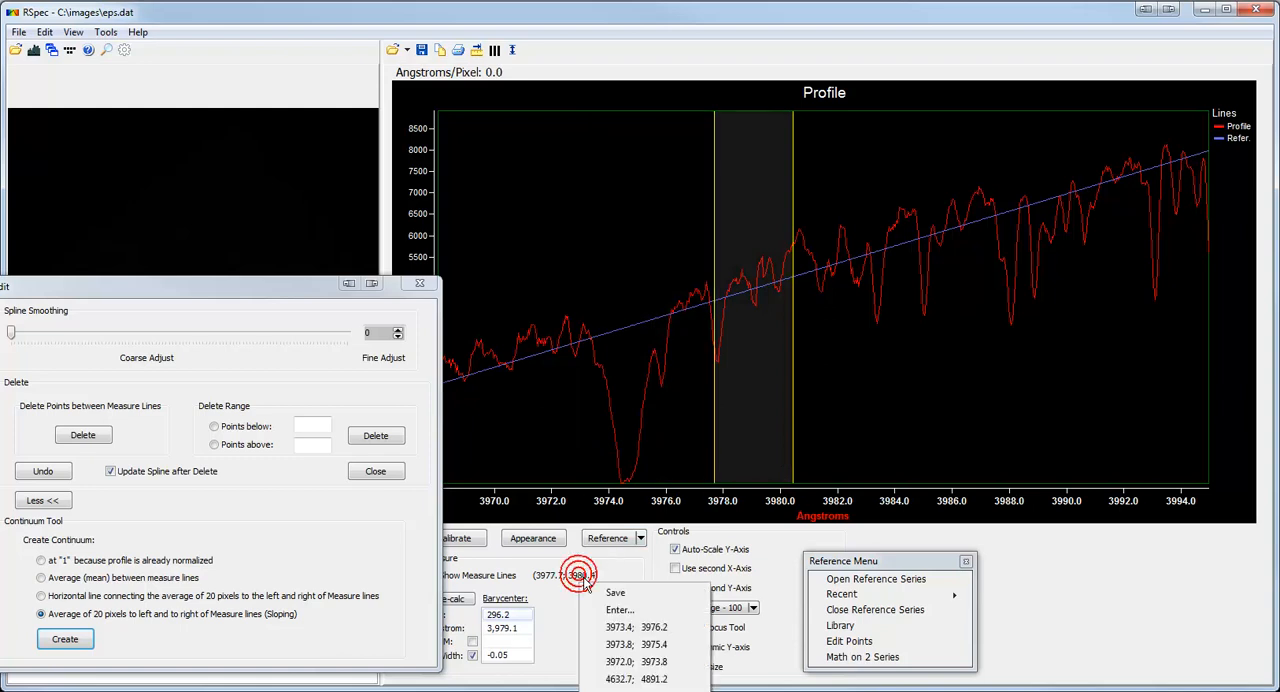
click(664, 627)
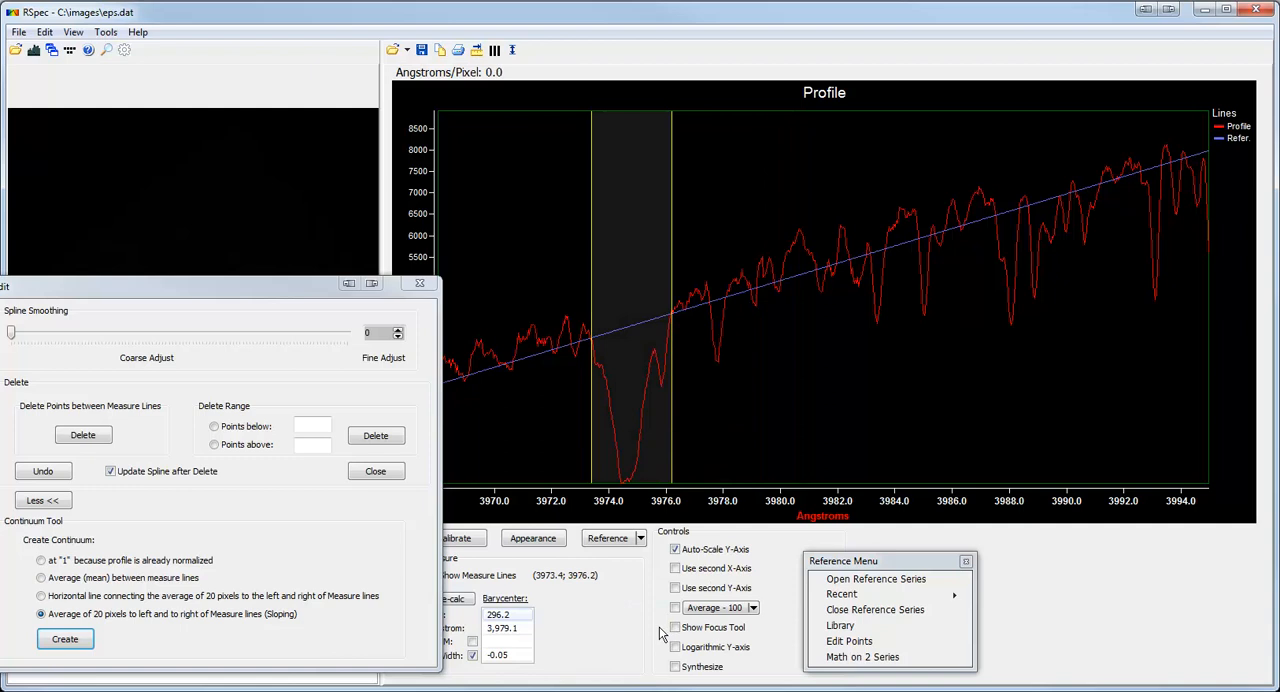
click(589, 577)
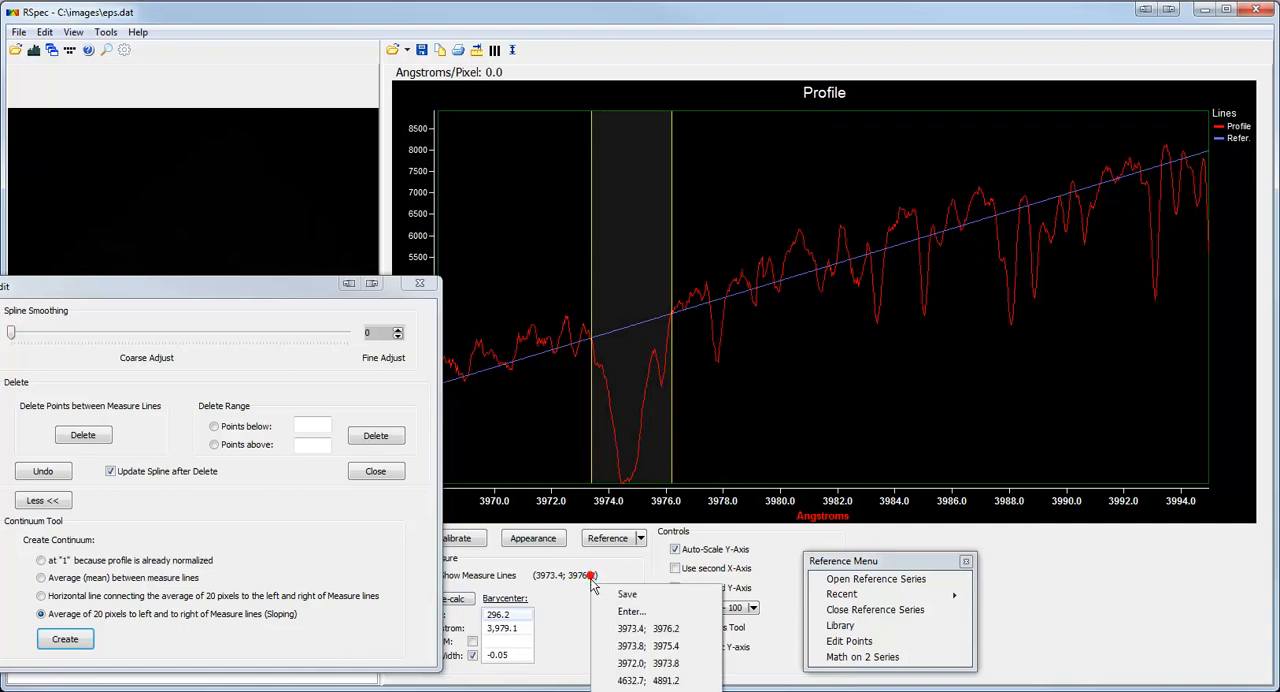
click(659, 612)
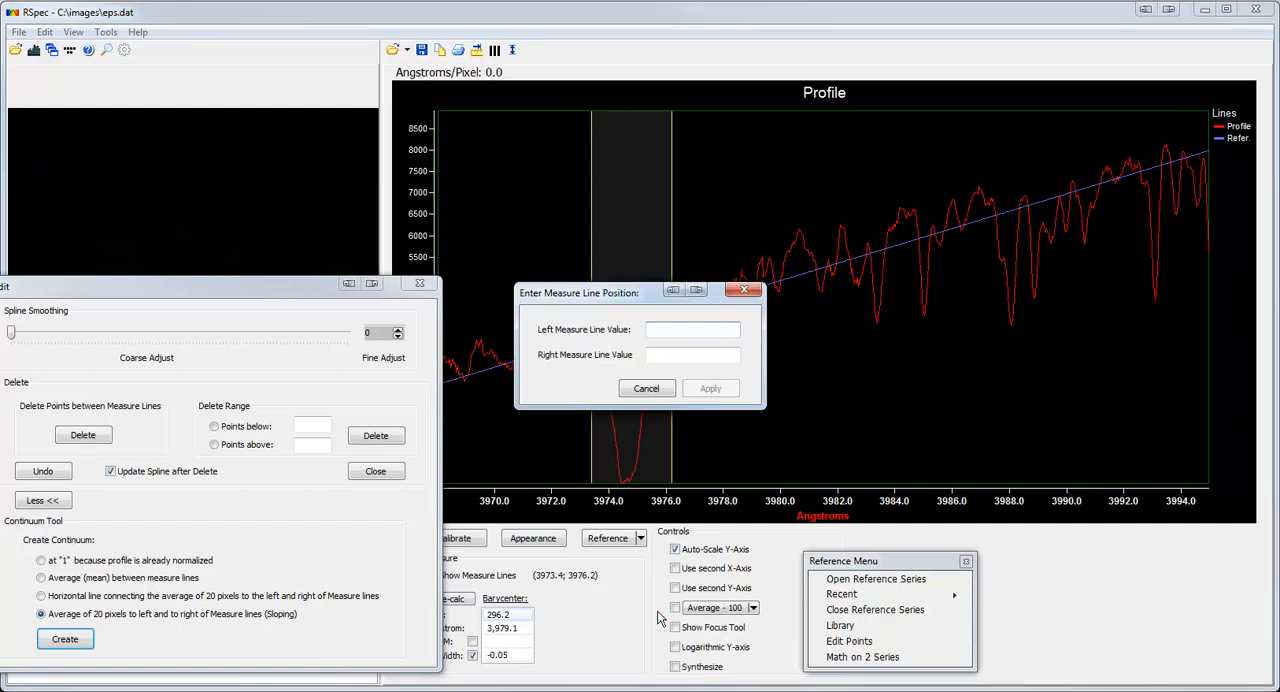
click(657, 391)
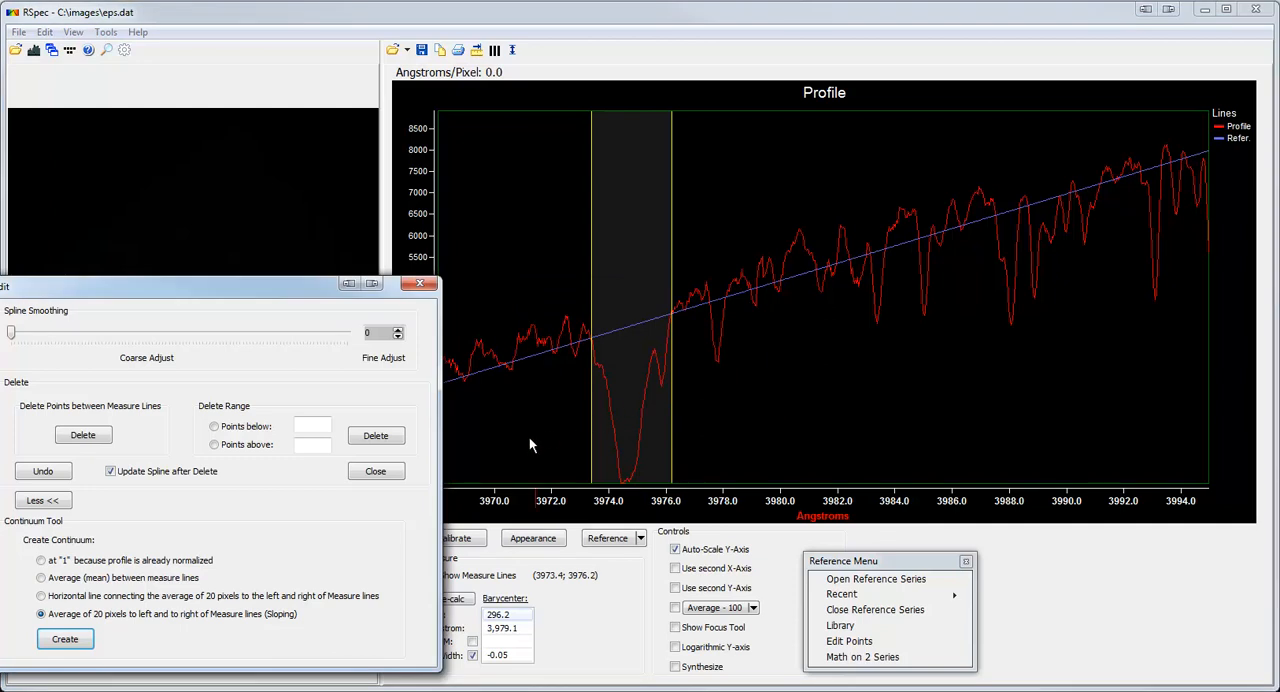
Close the point editing window that holds the continuum tool.
click(398, 474)
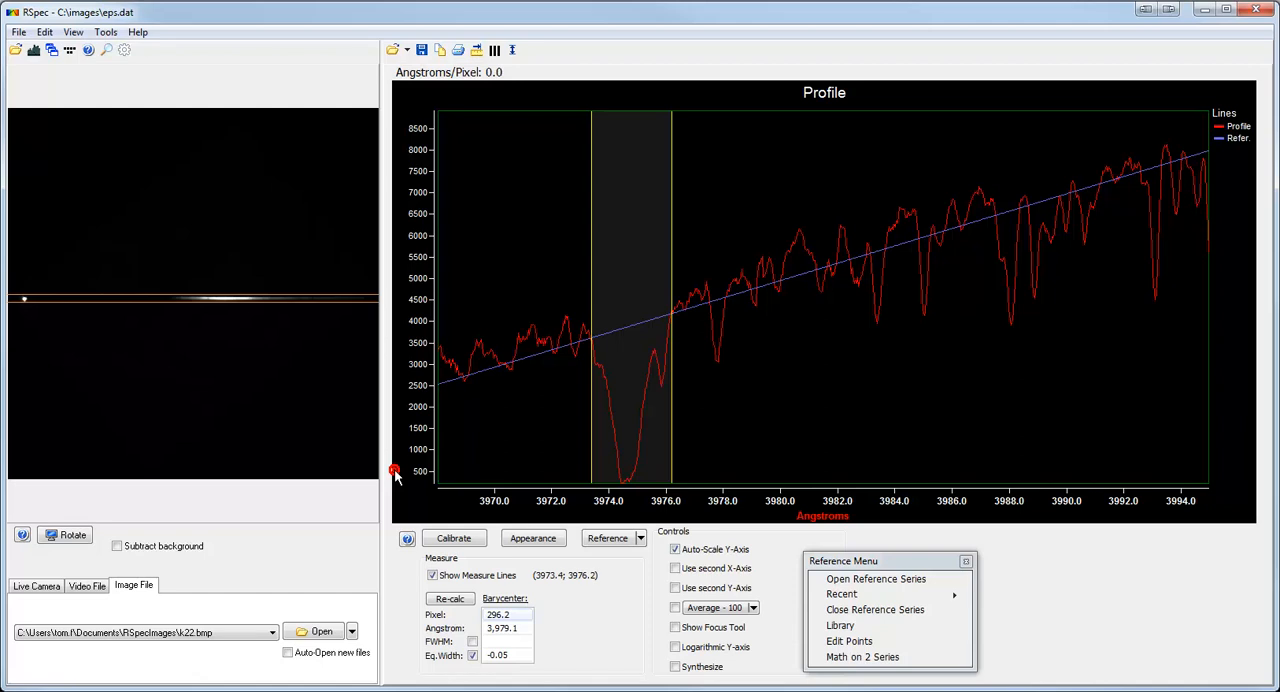
key(alt+h)
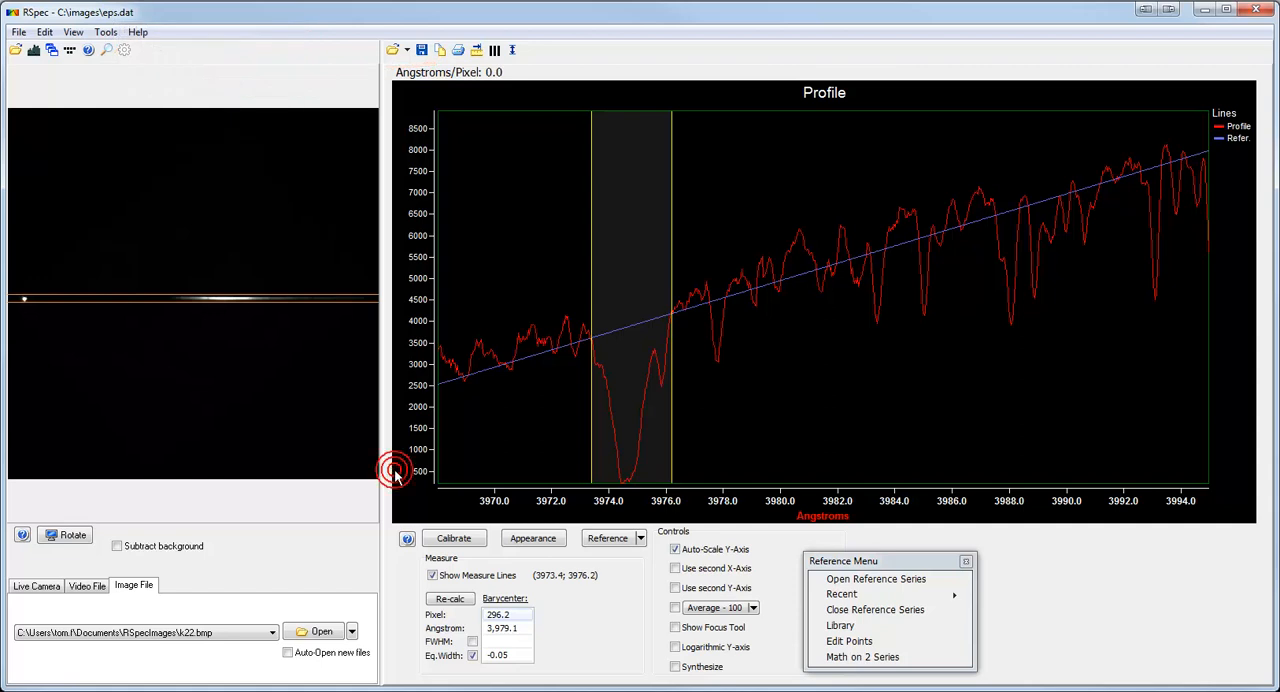
click(125, 52)
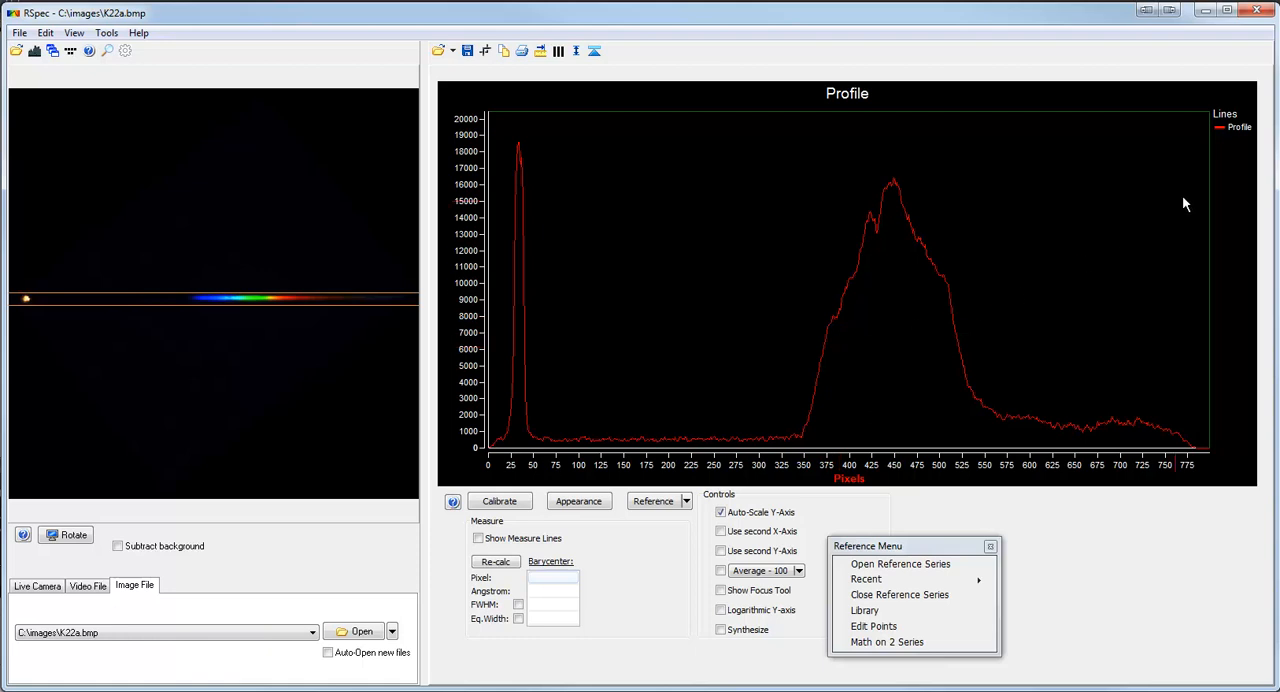
Copy the current profile to the reference series and reload the recent image K22a.bmp.
click(1236, 131)
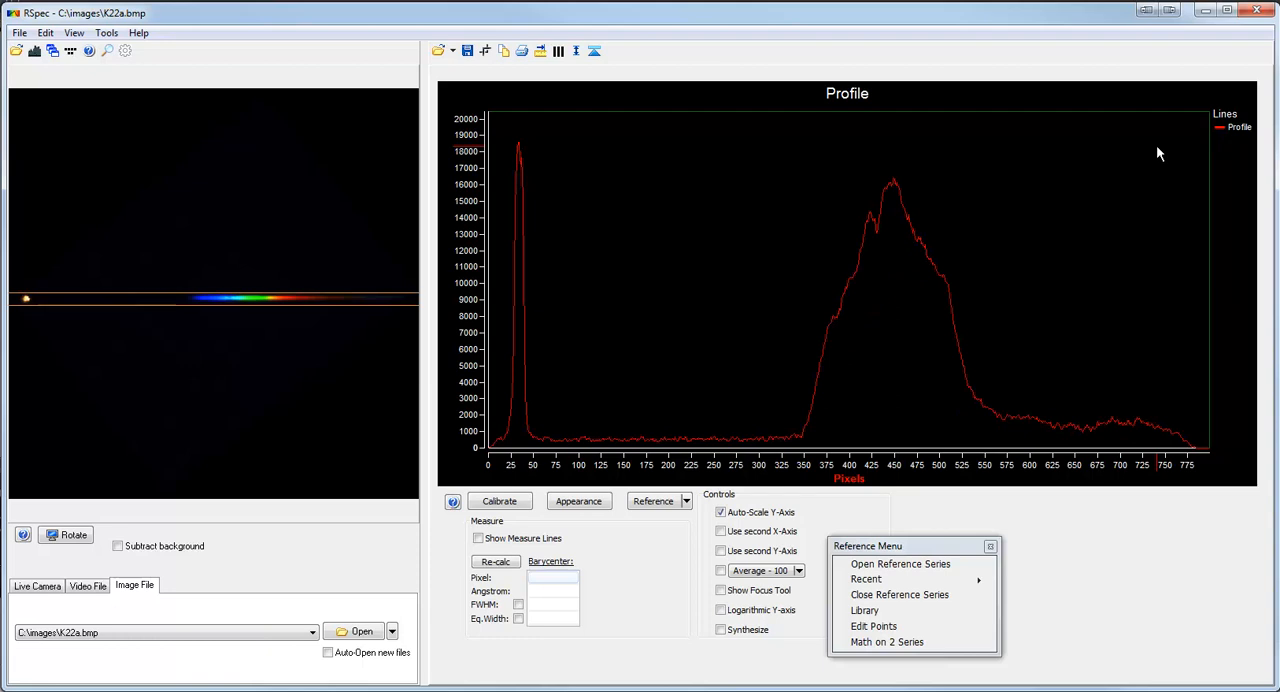
click(596, 55)
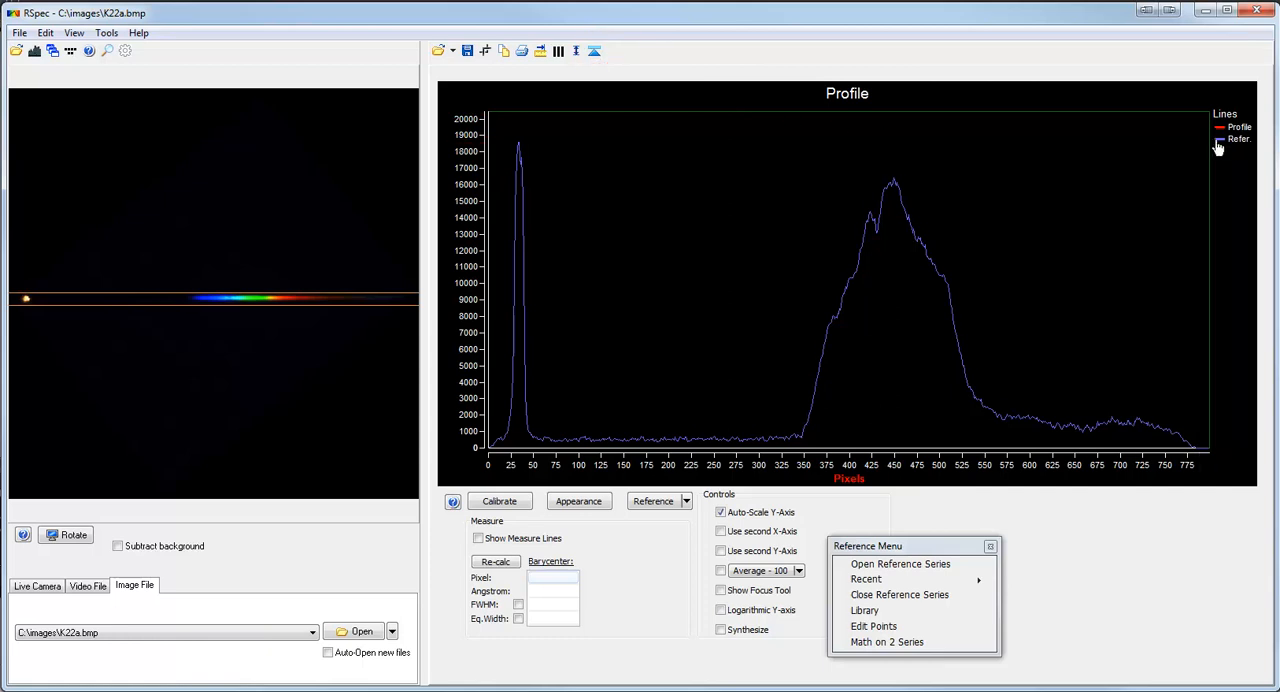
click(1236, 140)
click(393, 633)
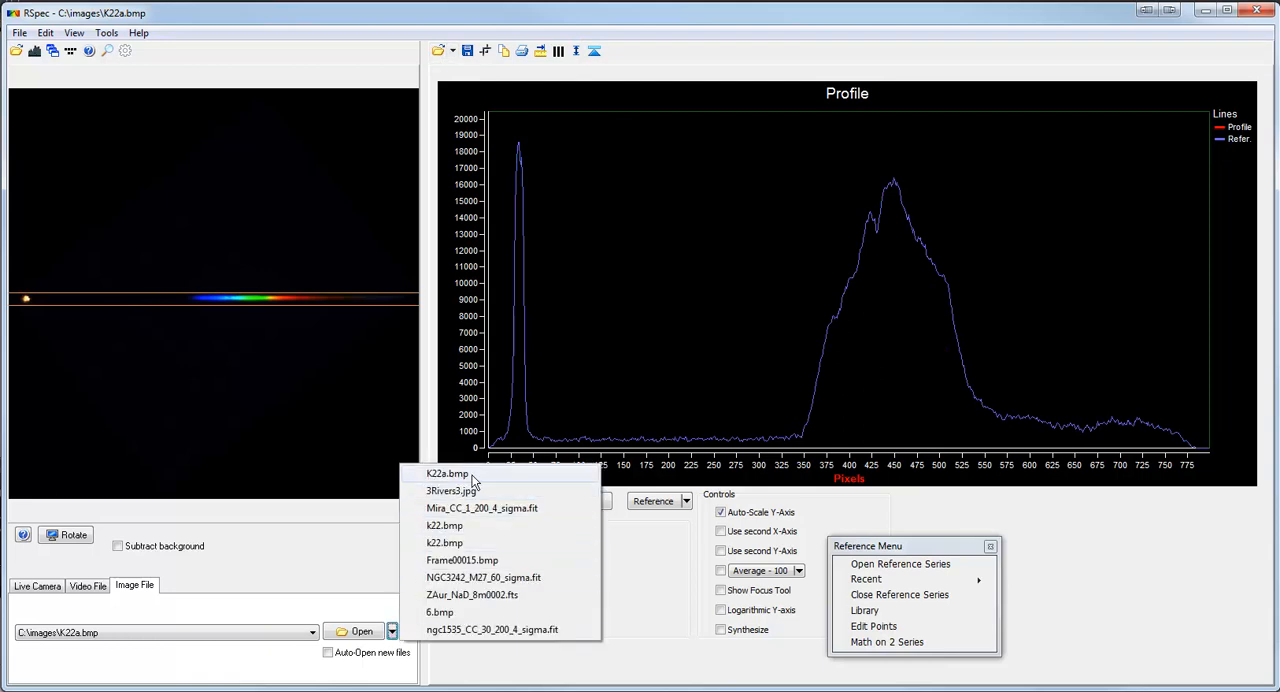
click(472, 479)
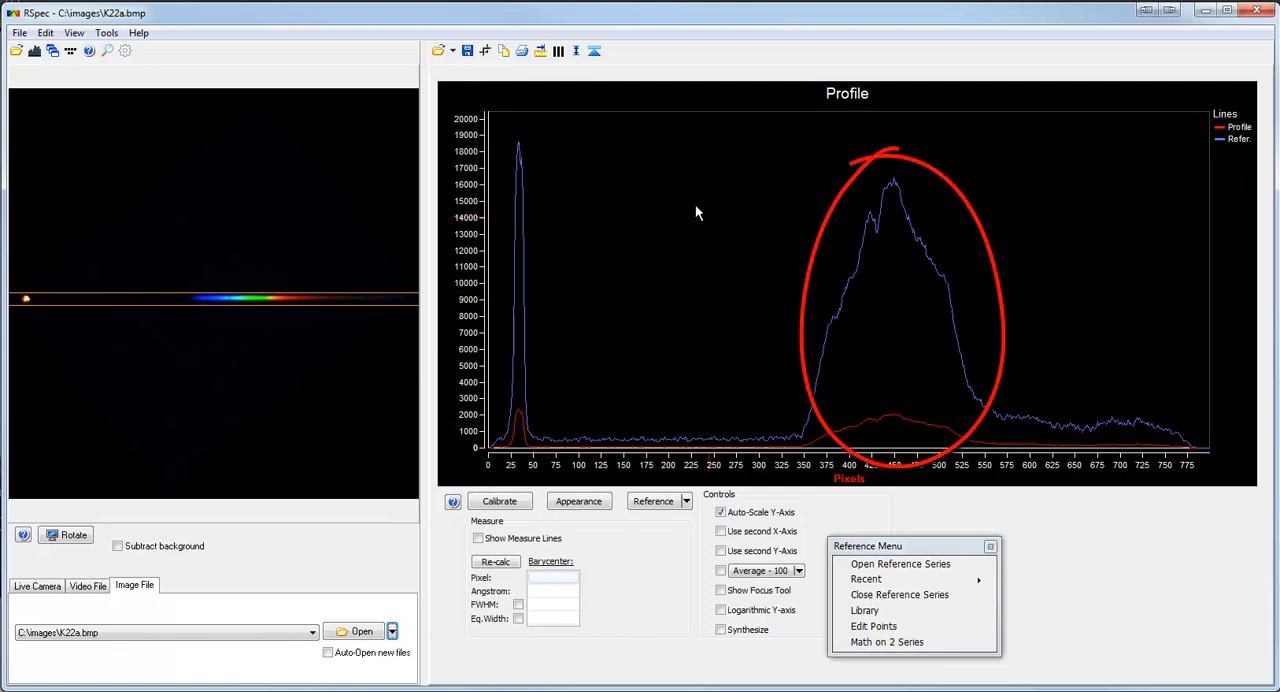
Match the reference series to the profile's scale and adjust its scaling to about ÷ 5.89.
click(576, 55)
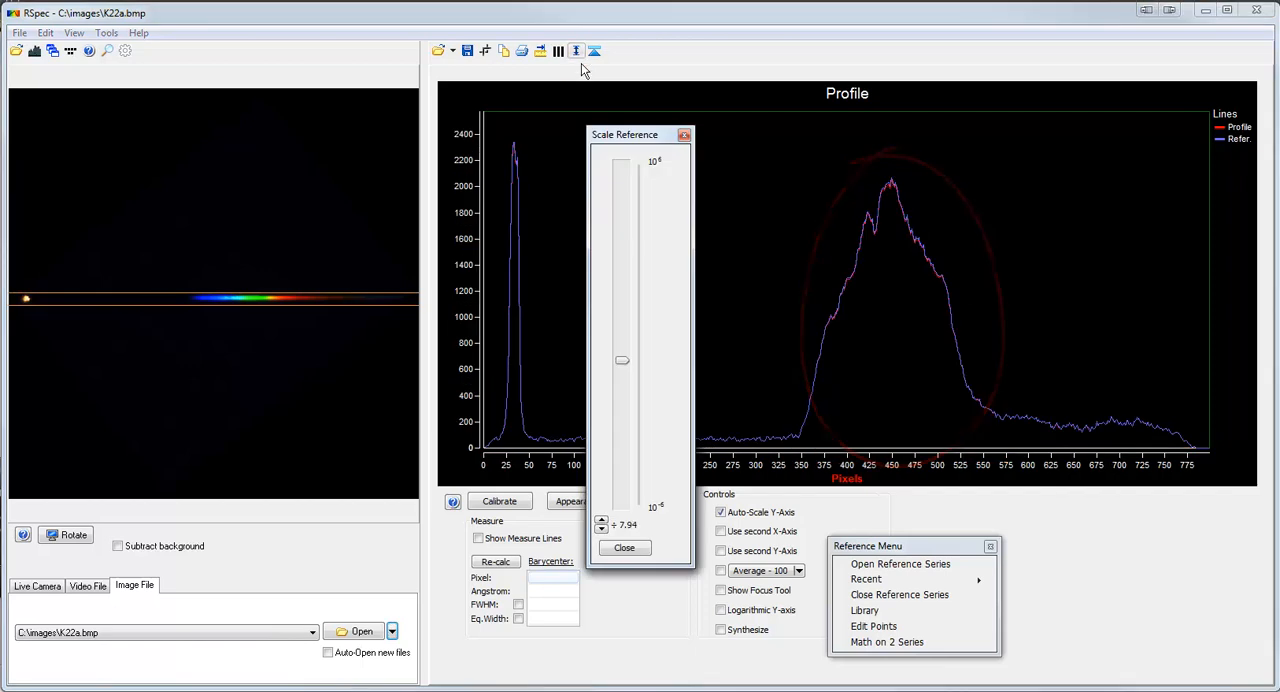
mouse_move(618, 359)
mouse_down()
mouse_move(622, 396)
mouse_move(636, 357)
mouse_up()
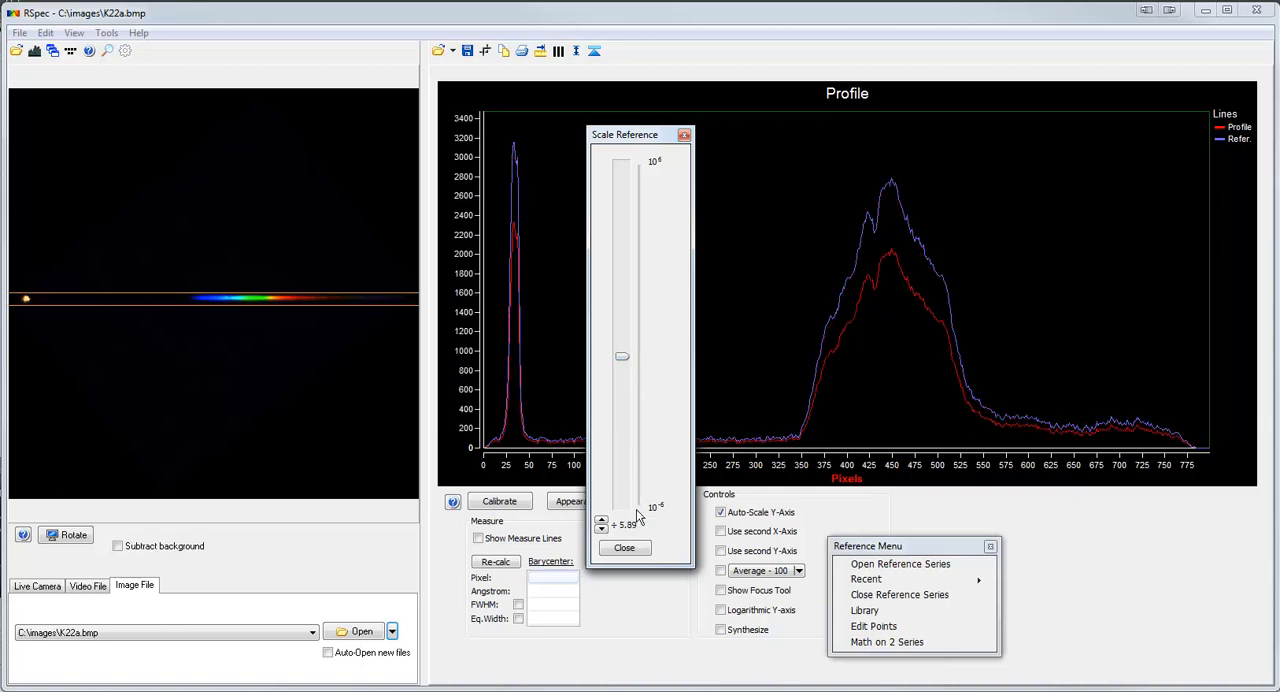
click(632, 548)
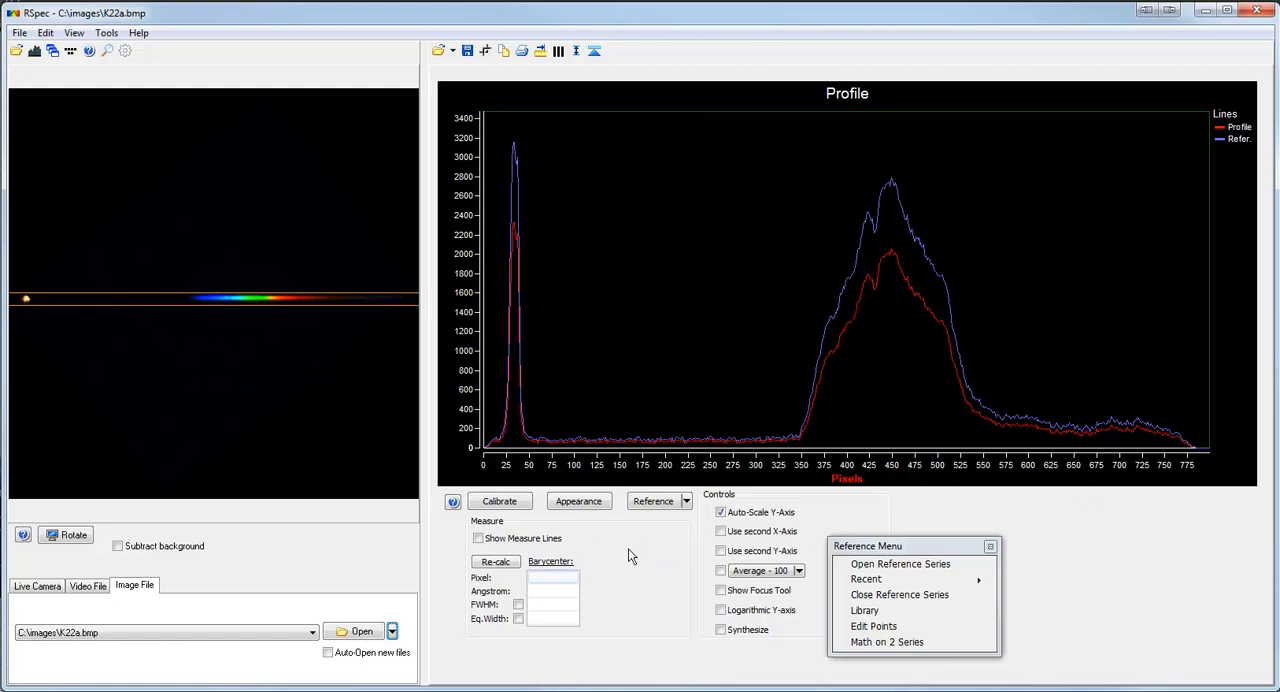
Close the reference series and delete the profile points between measure lines placed at about 0.00 and 246.11 pixels.
click(871, 597)
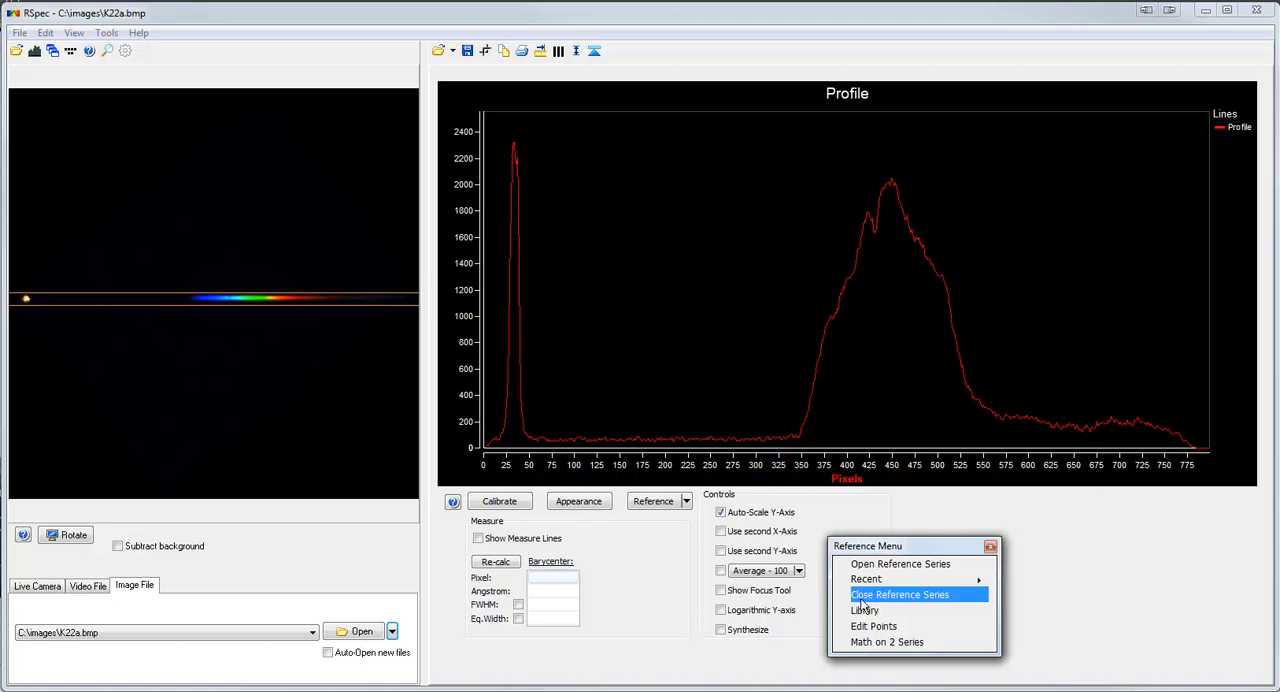
click(555, 538)
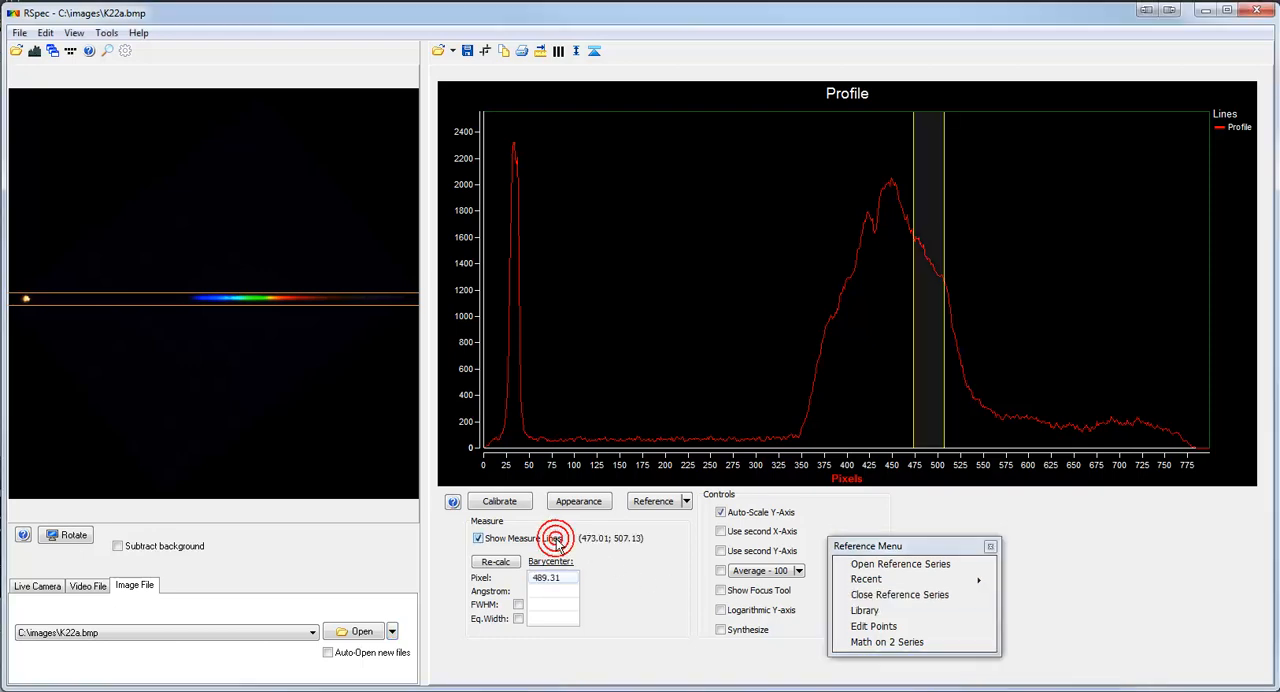
drag(912, 434, 460, 467)
drag(945, 443, 707, 450)
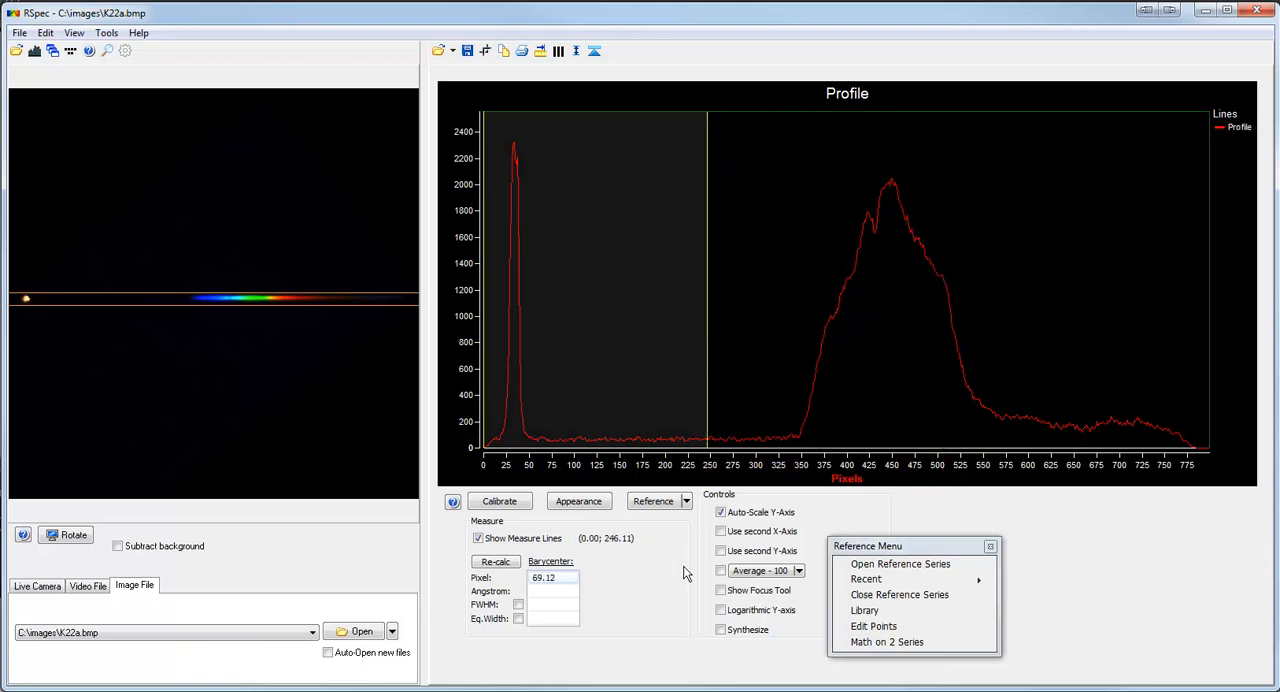
click(486, 52)
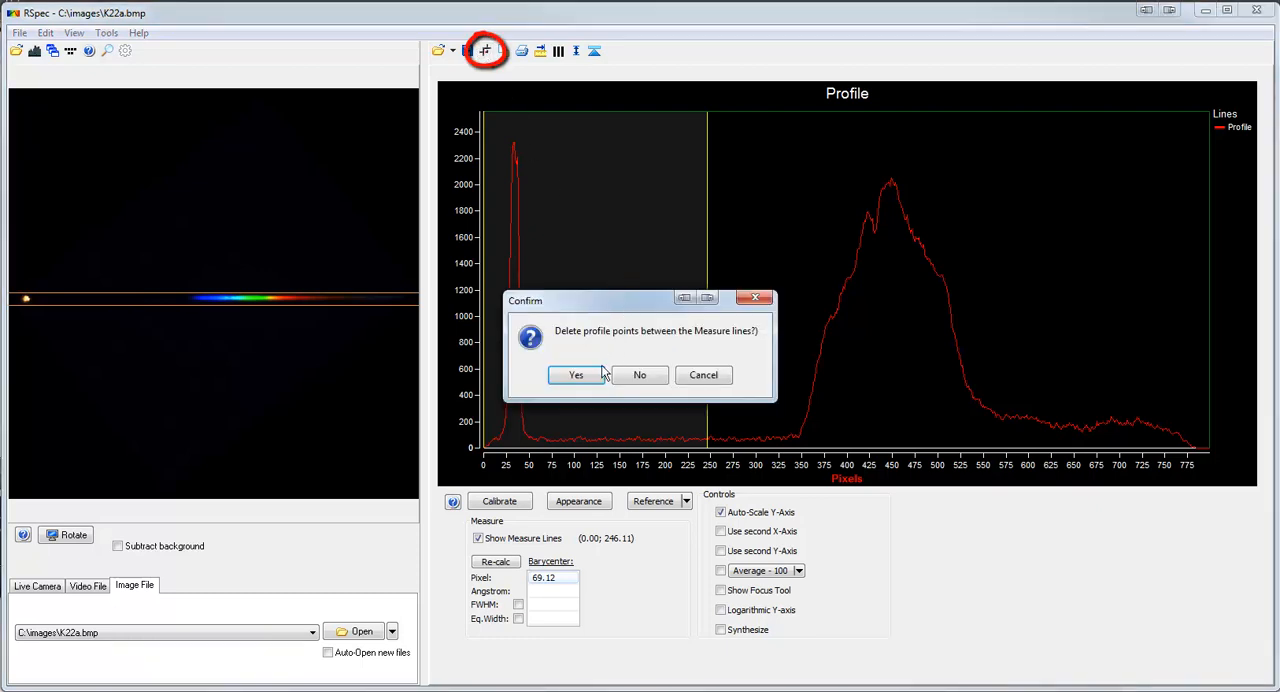
click(592, 374)
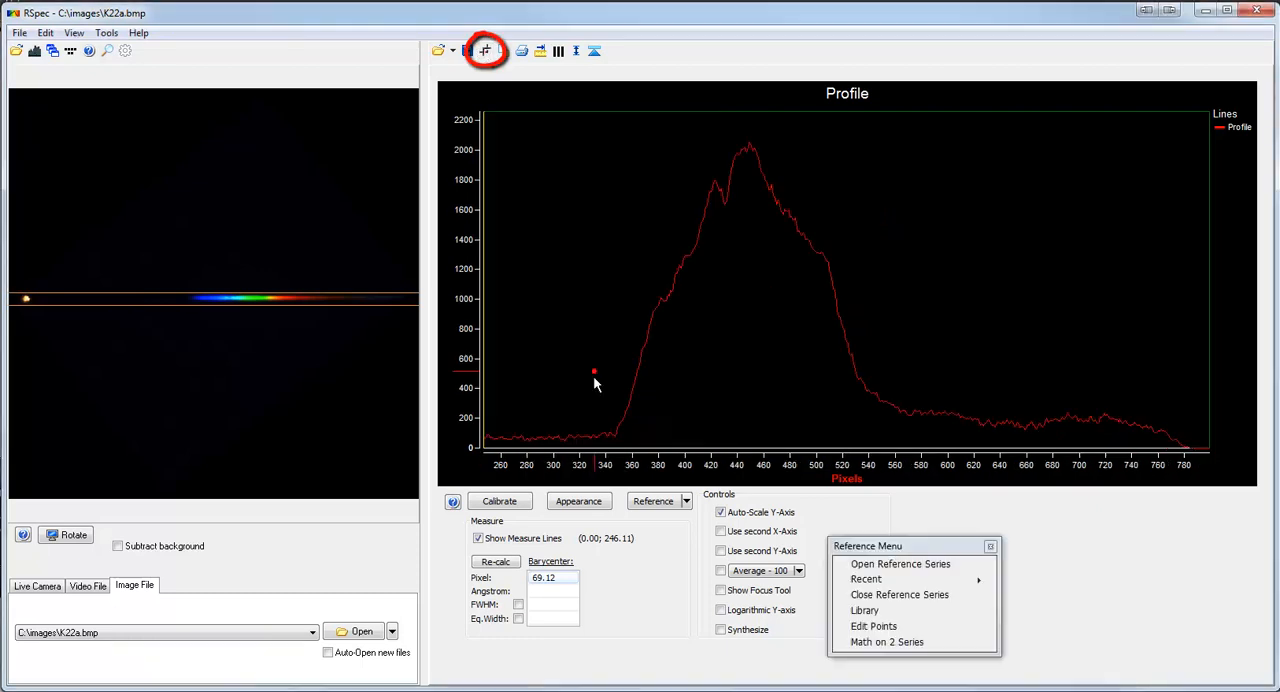
right_click(612, 543)
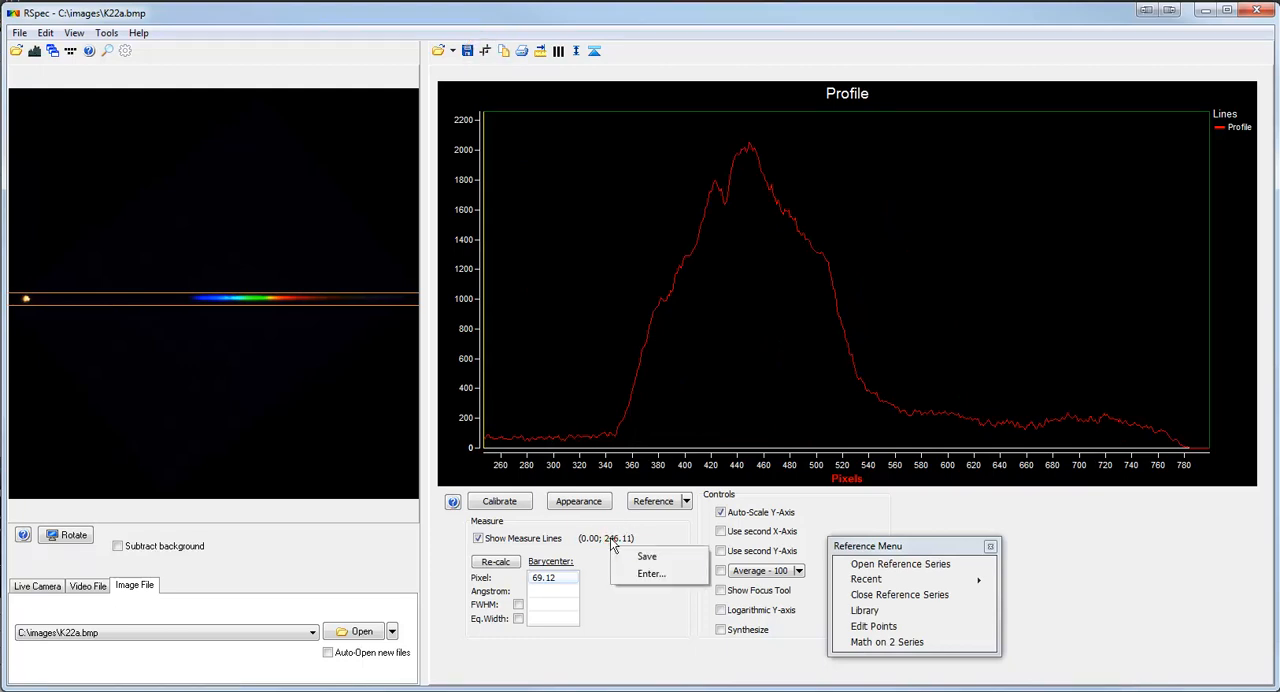
click(648, 575)
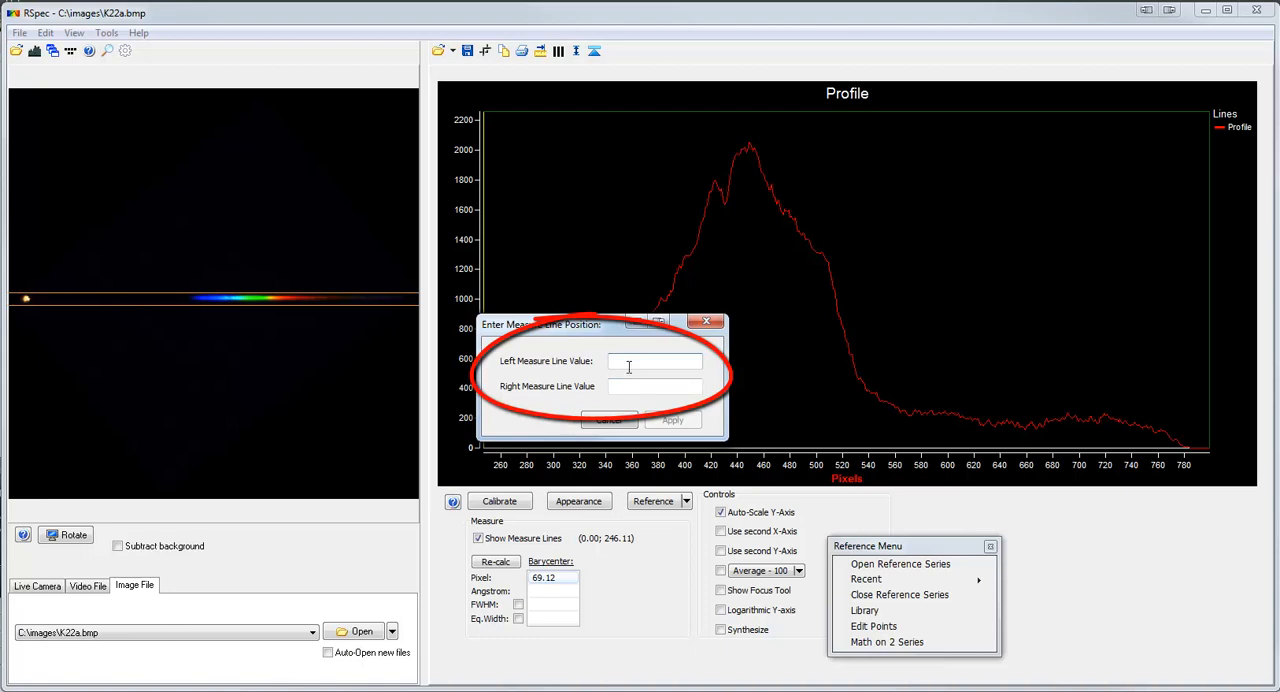
click(628, 420)
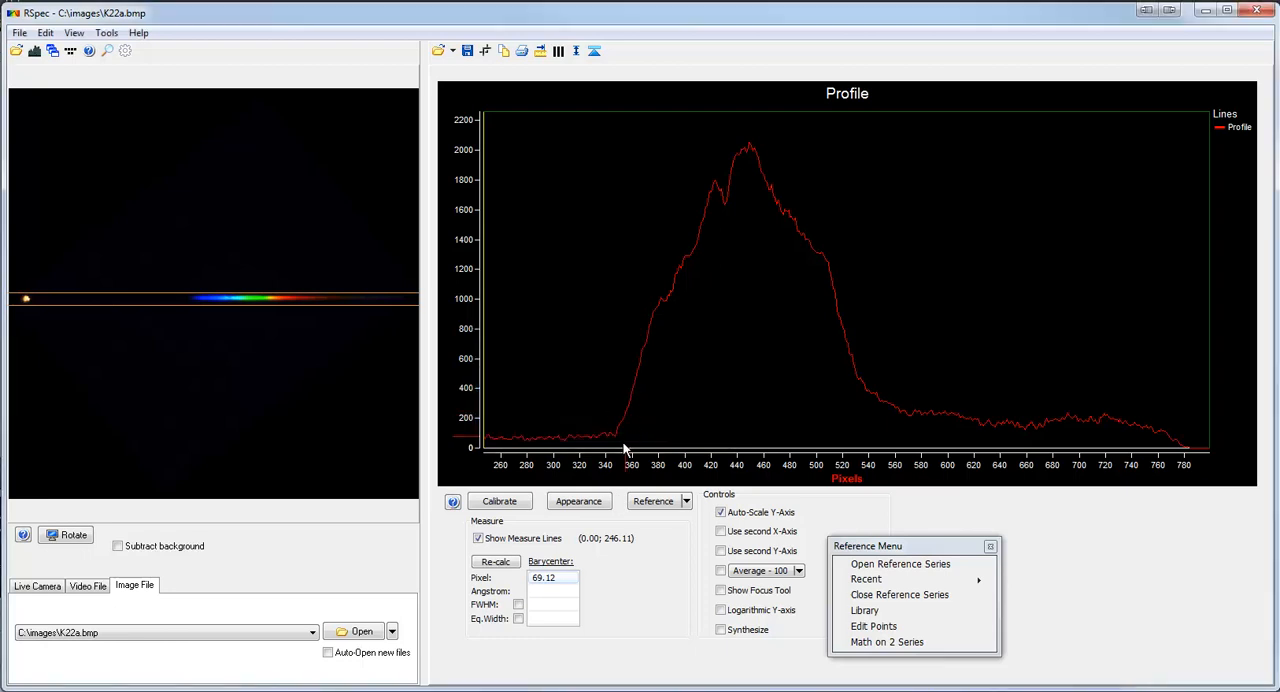
Place the measure lines at about 374.52 and 411.64 pixels and show the profile's individual data points as markers.
drag(490, 432, 704, 446)
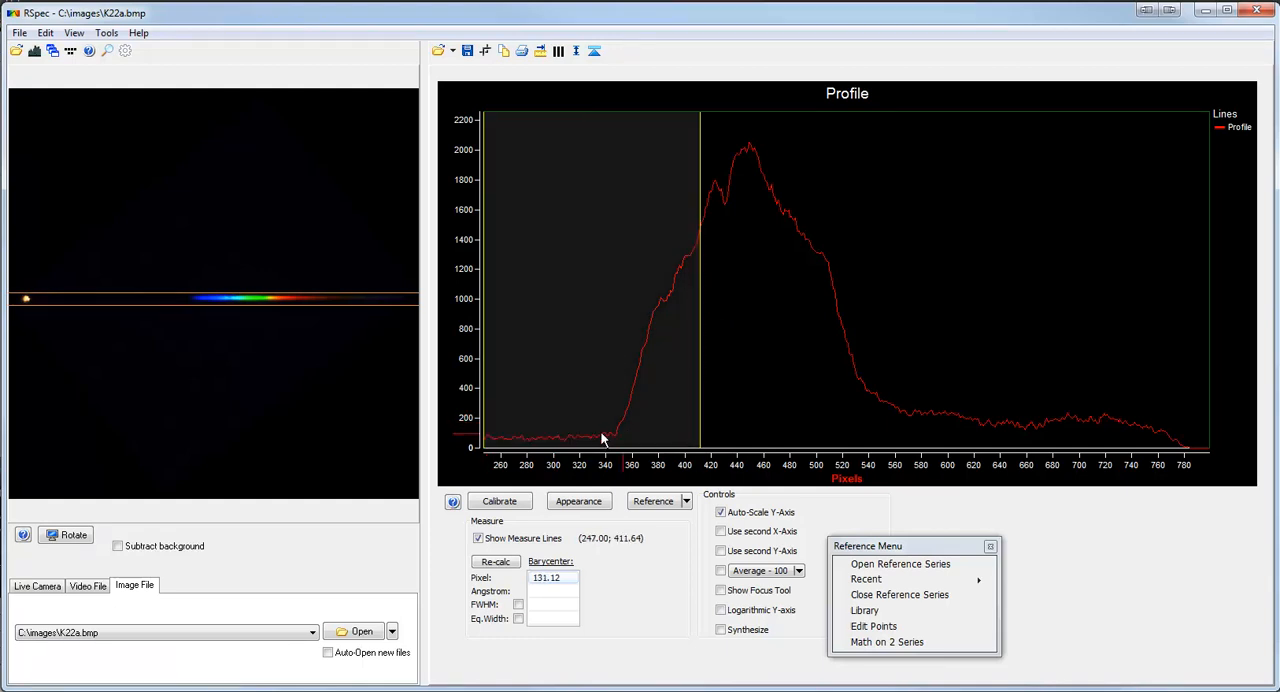
drag(486, 434, 657, 443)
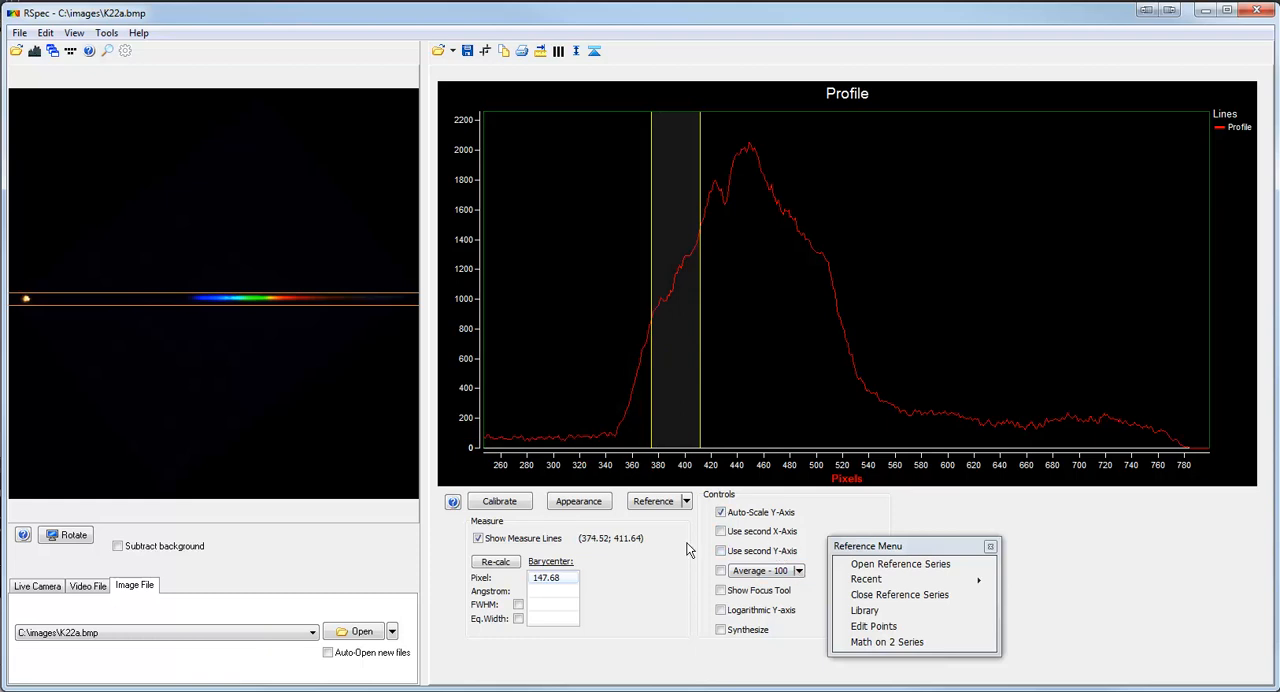
click(598, 503)
click(683, 281)
drag(660, 141, 427, 138)
click(543, 600)
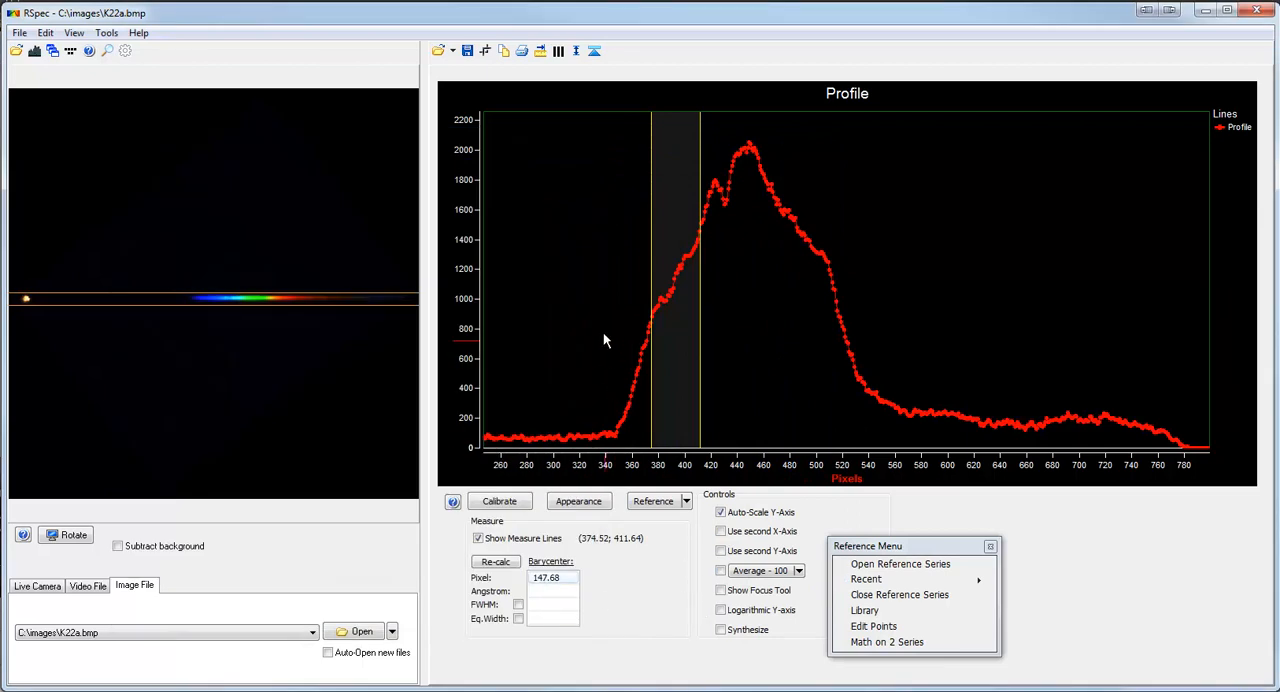
Delete the profile points between the measure lines and look at the deletion options in the point editing window.
click(485, 50)
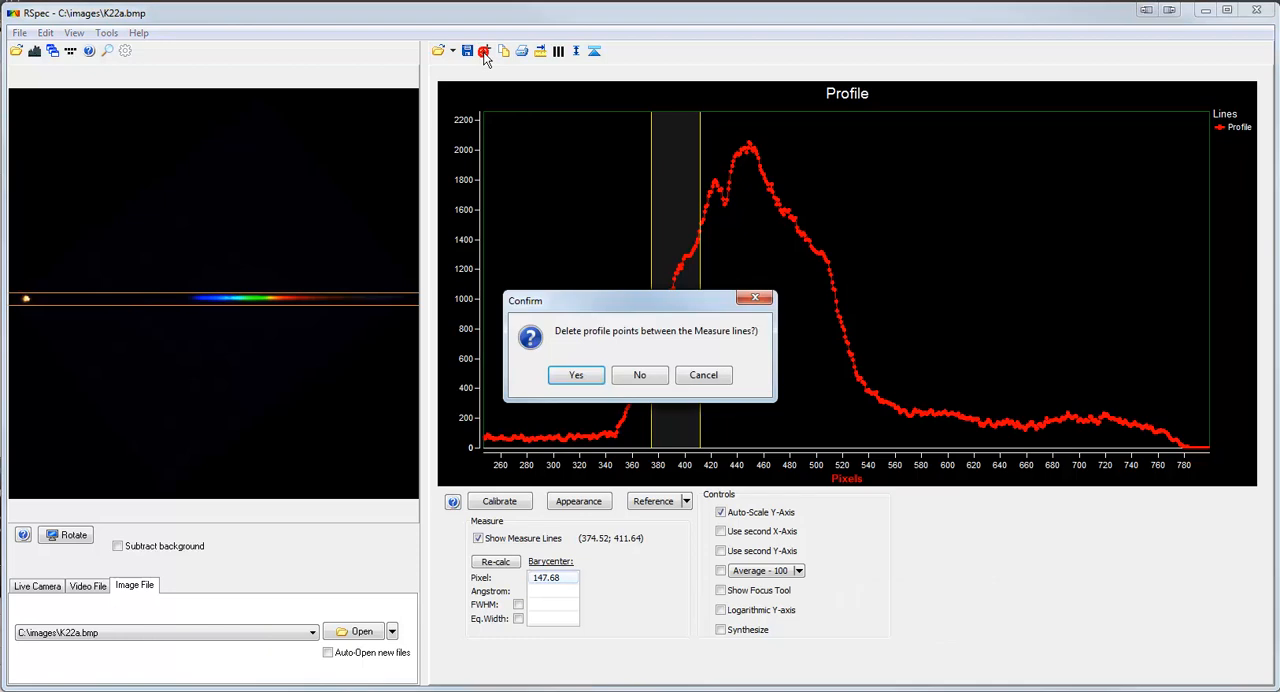
click(588, 373)
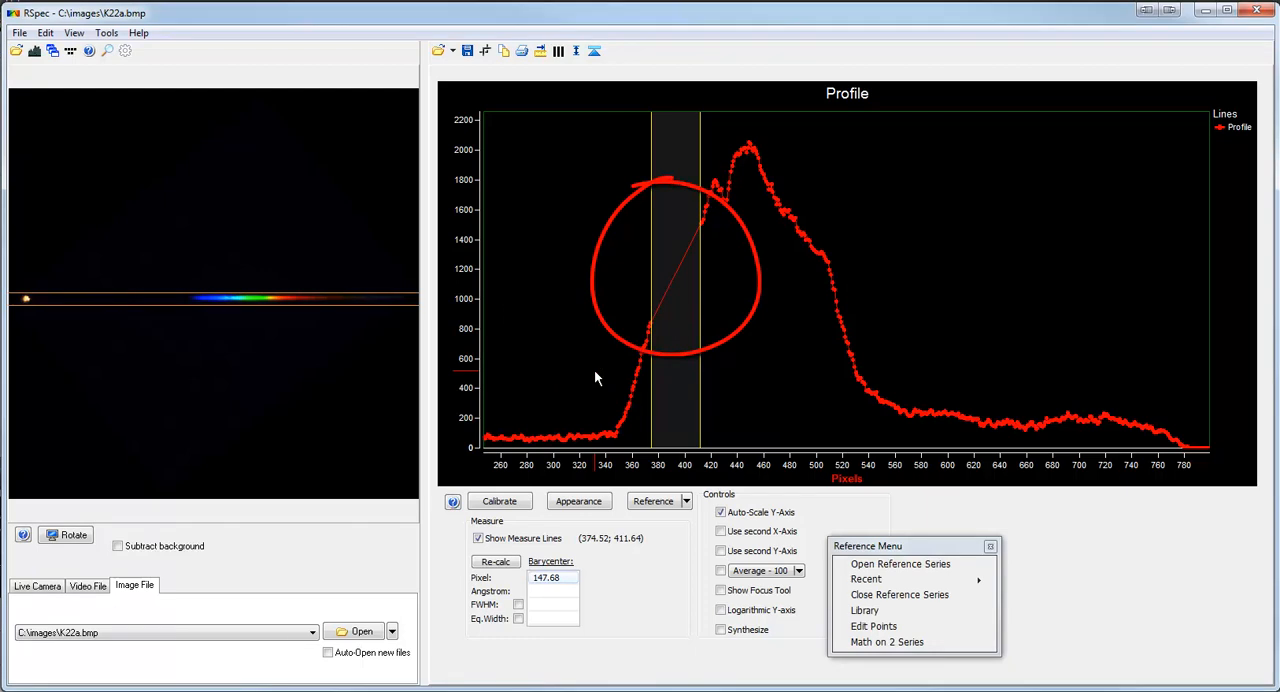
click(875, 626)
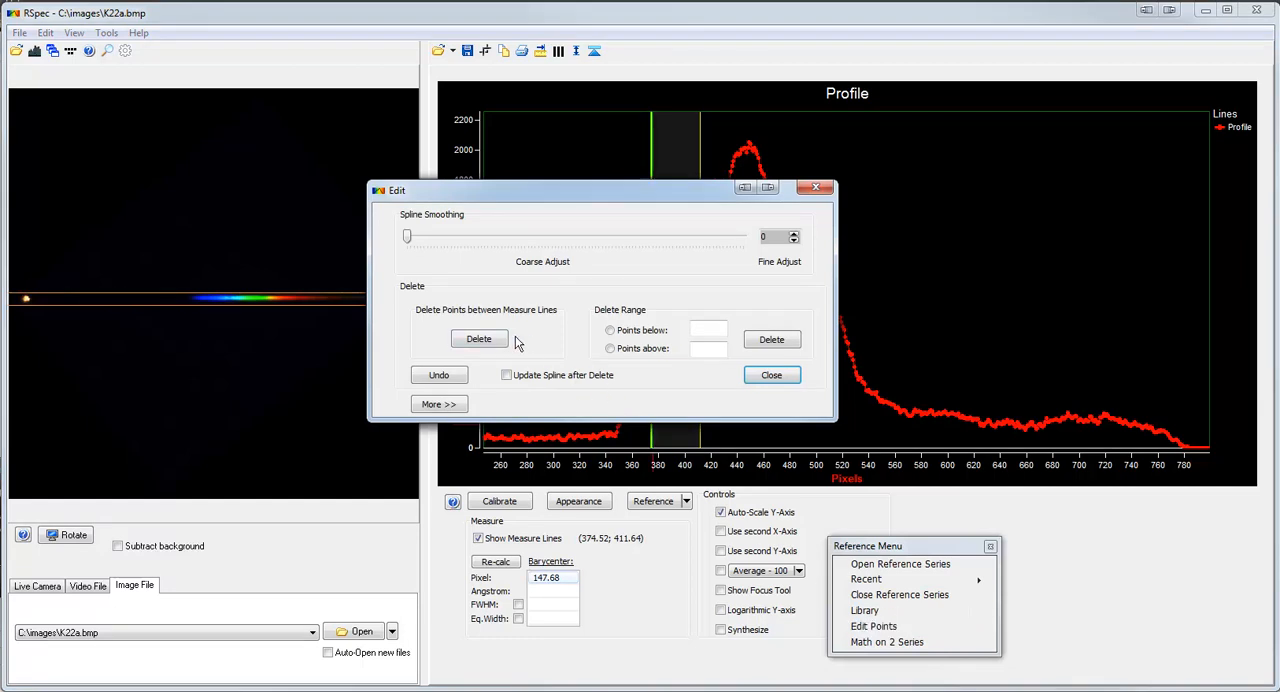
click(766, 380)
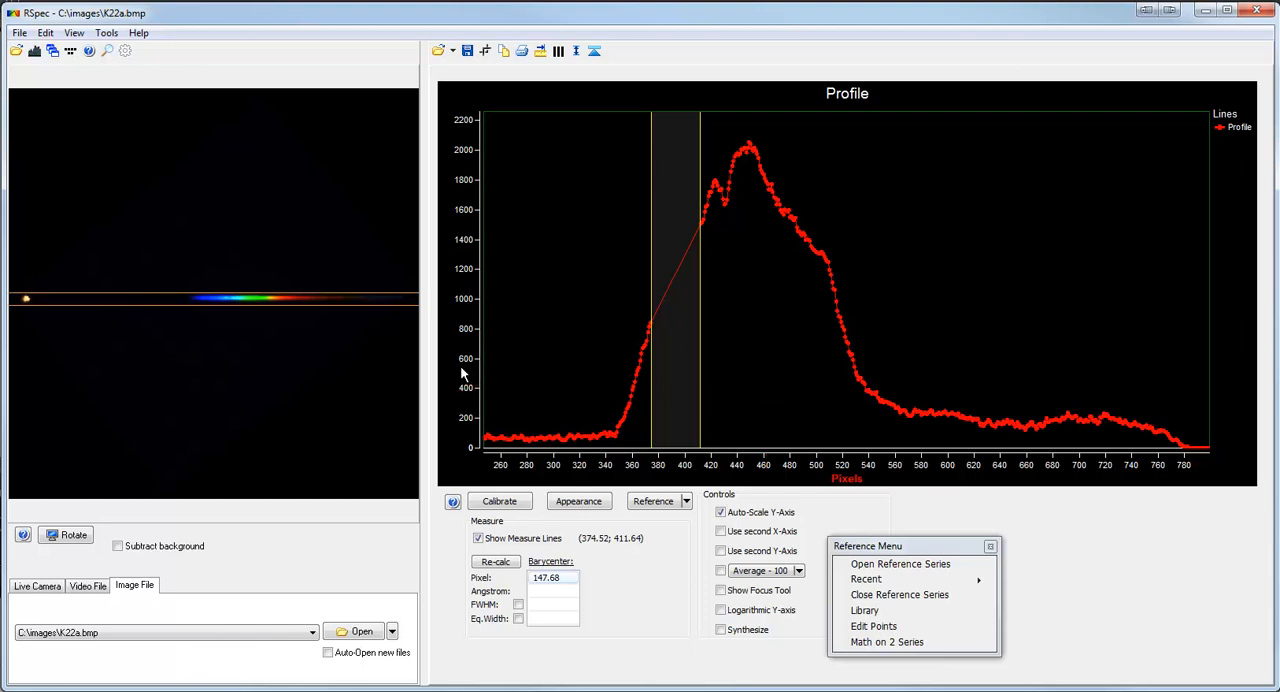
Reduce the image panel's width slightly, try the narrow image panel layout and restore the panel width.
drag(428, 373, 383, 389)
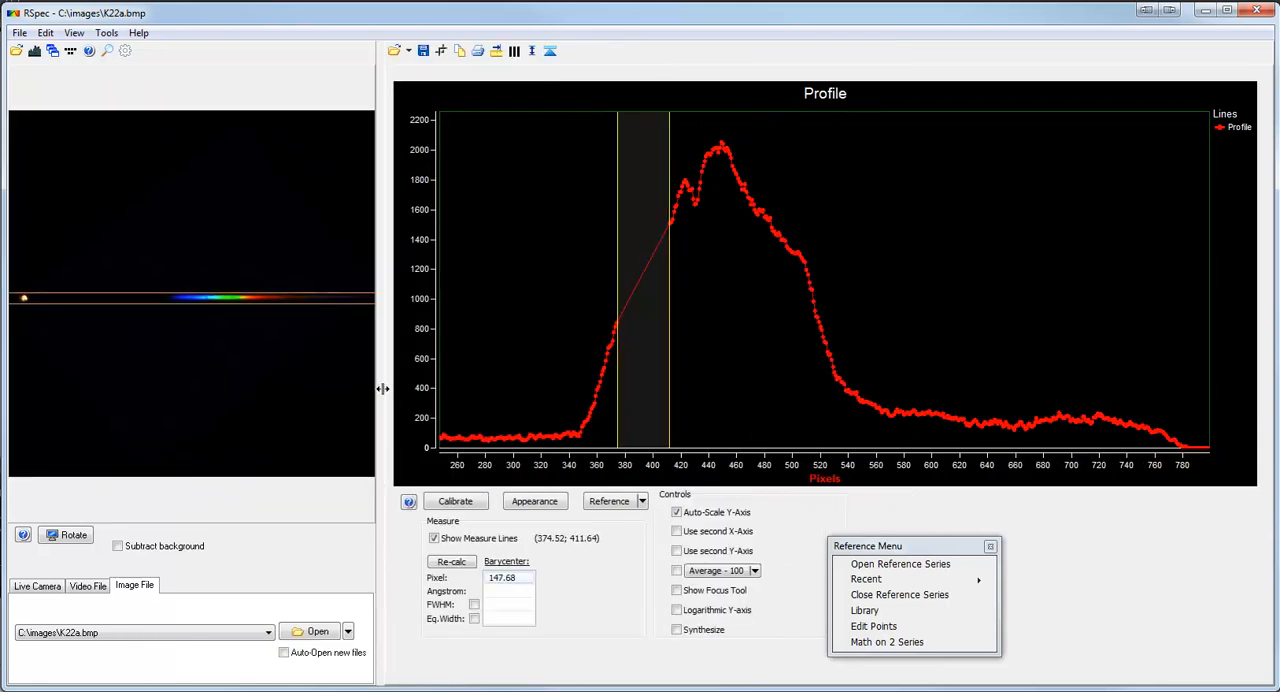
right_click(195, 343)
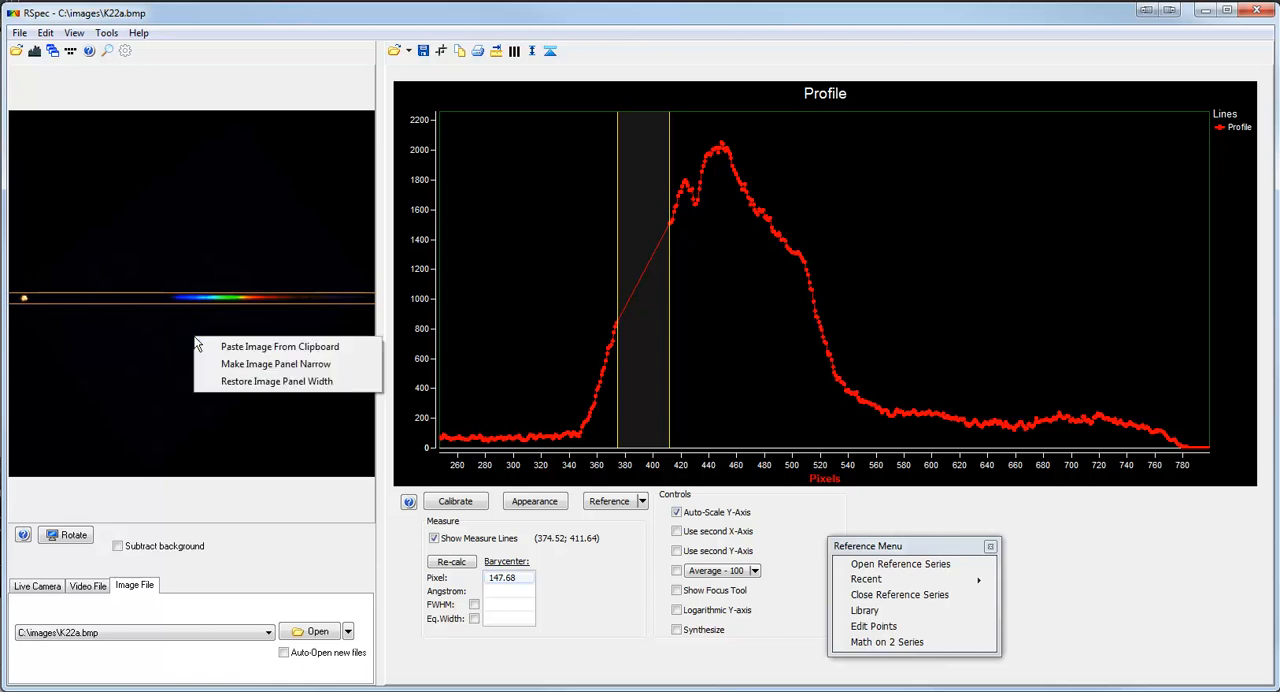
click(257, 366)
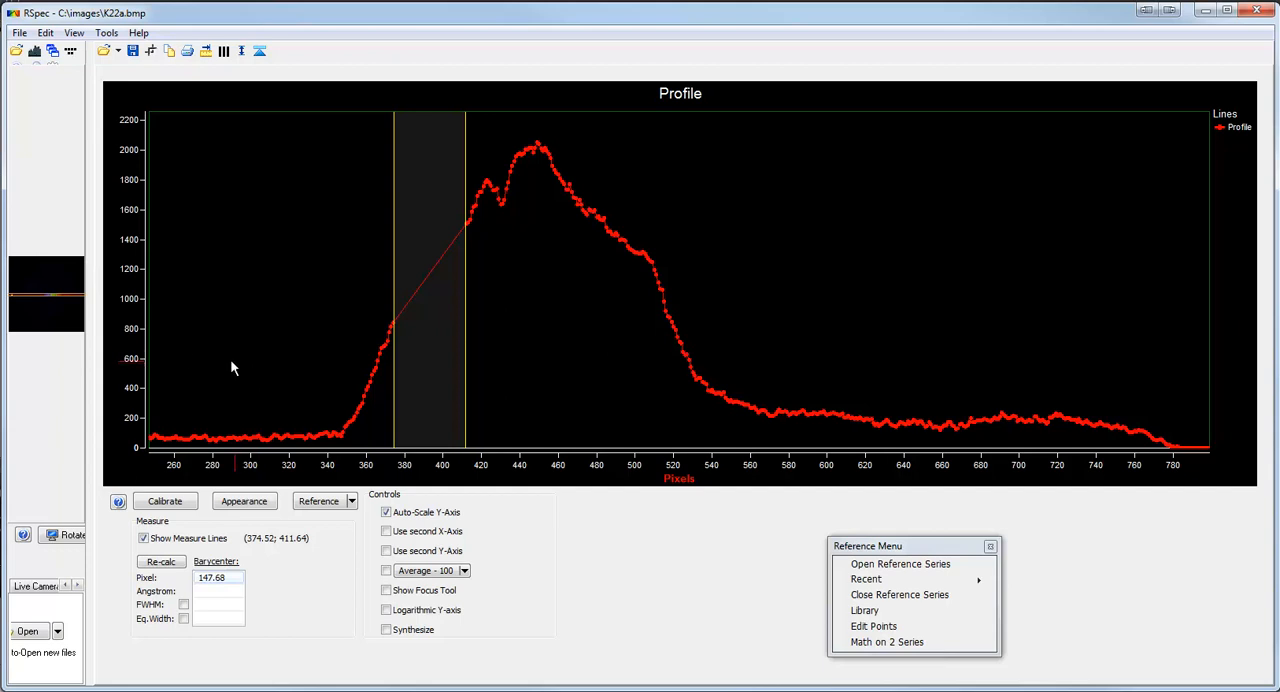
right_click(62, 323)
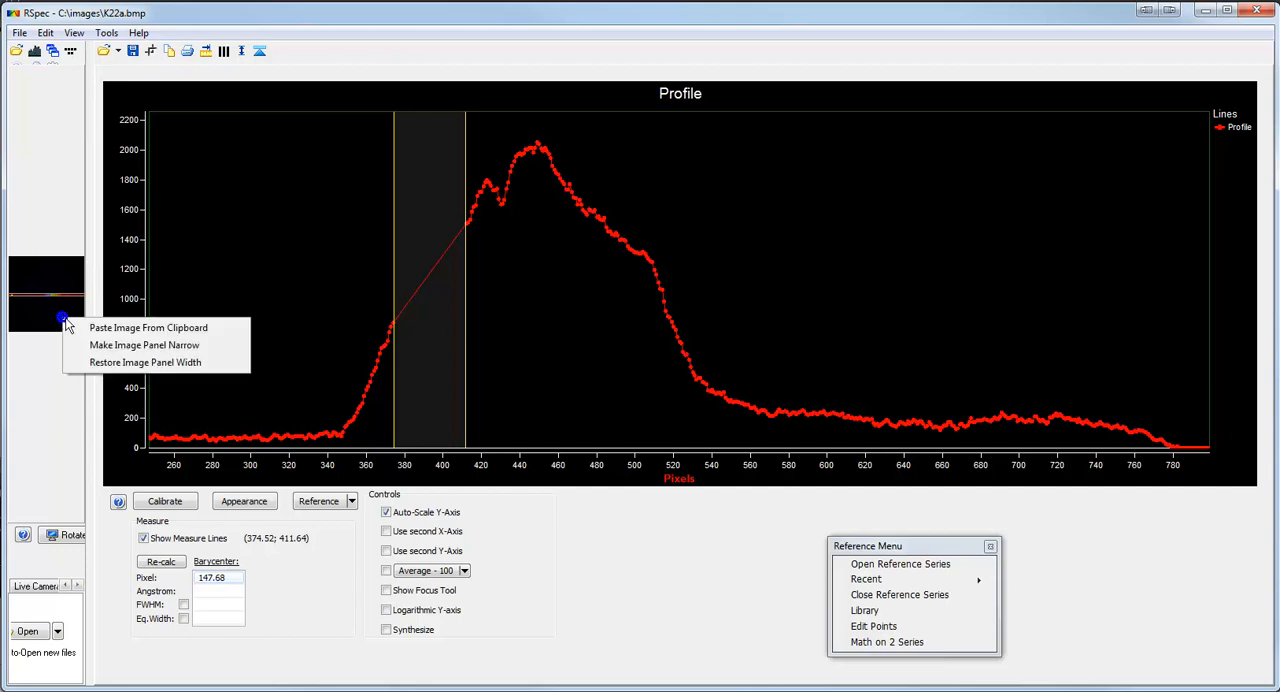
click(105, 364)
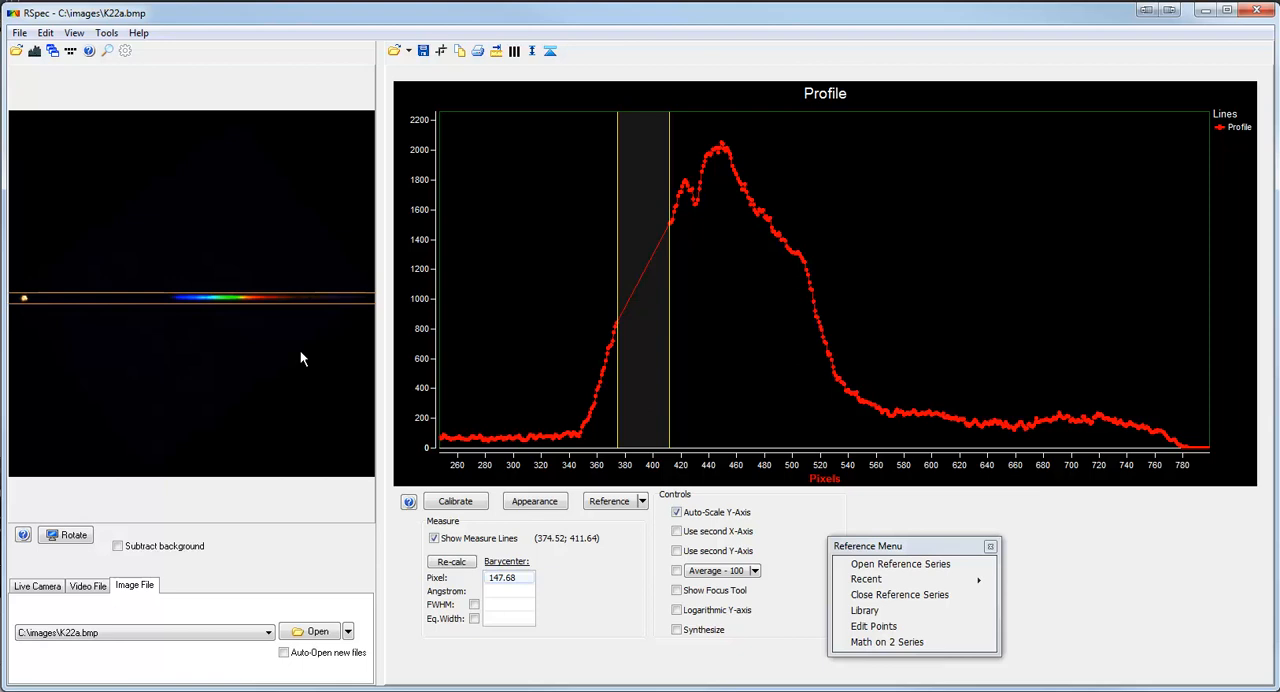
Show the synthesized spectrum strip beneath the profile chart and enlarge its height.
click(677, 630)
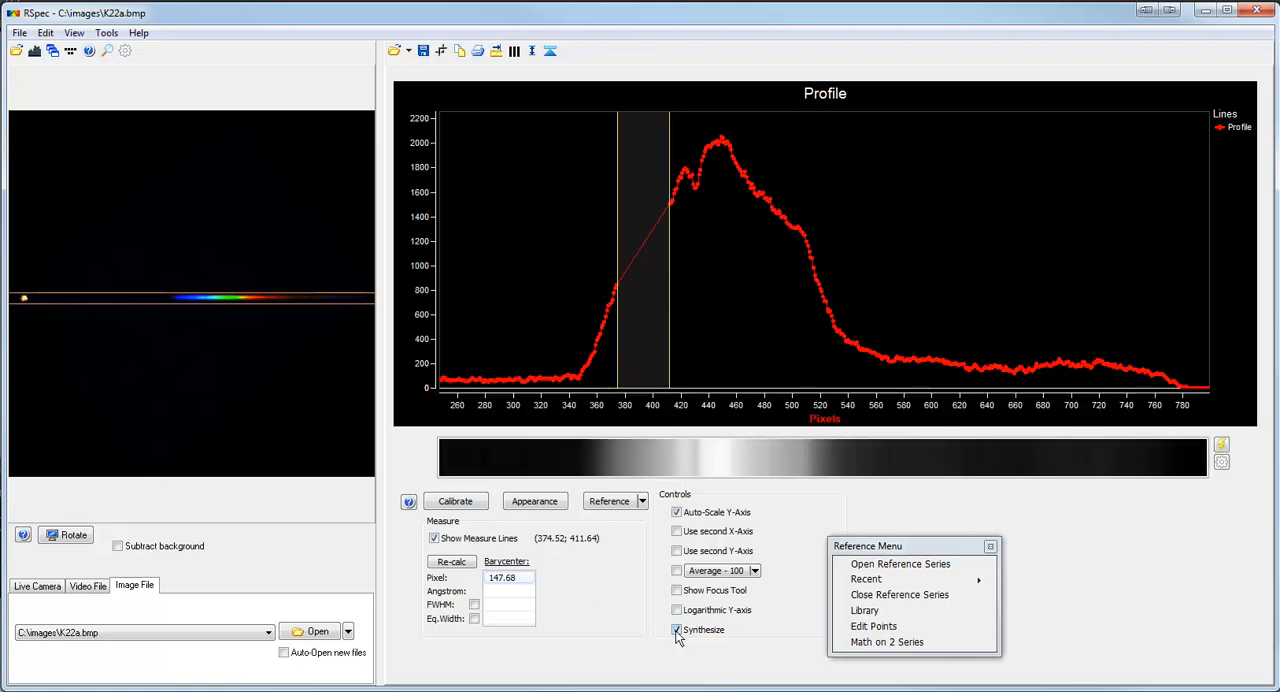
click(393, 428)
drag(393, 428, 400, 368)
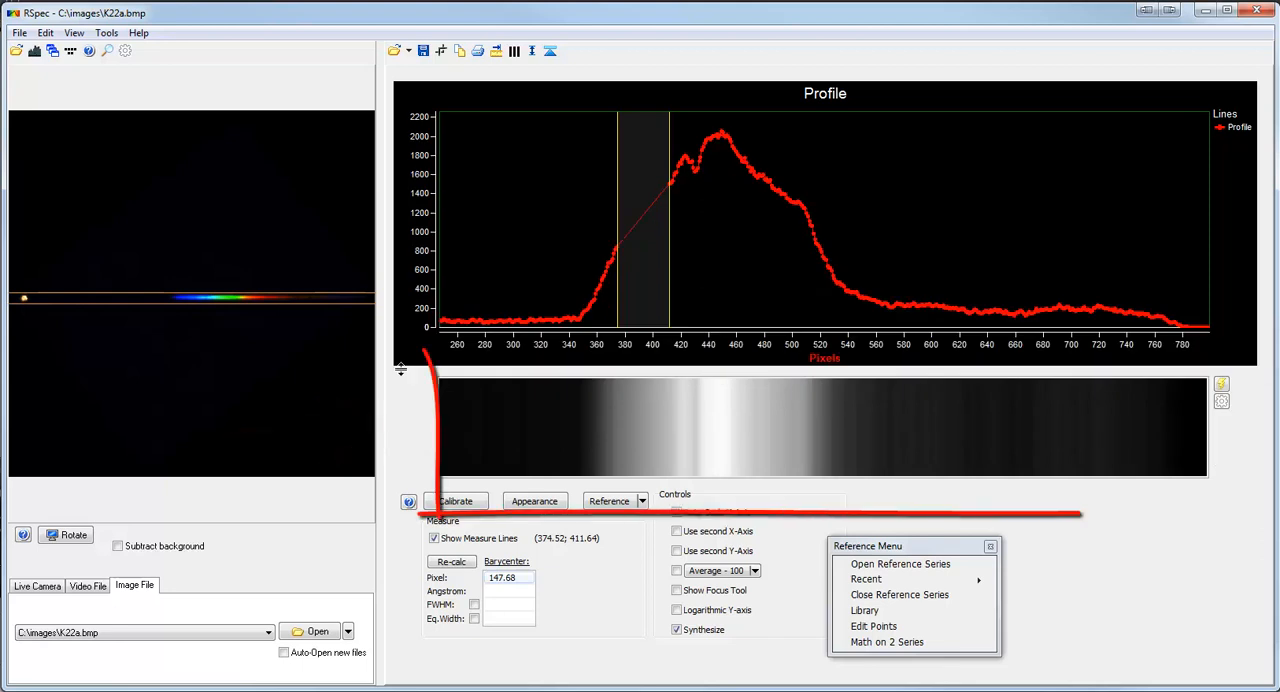